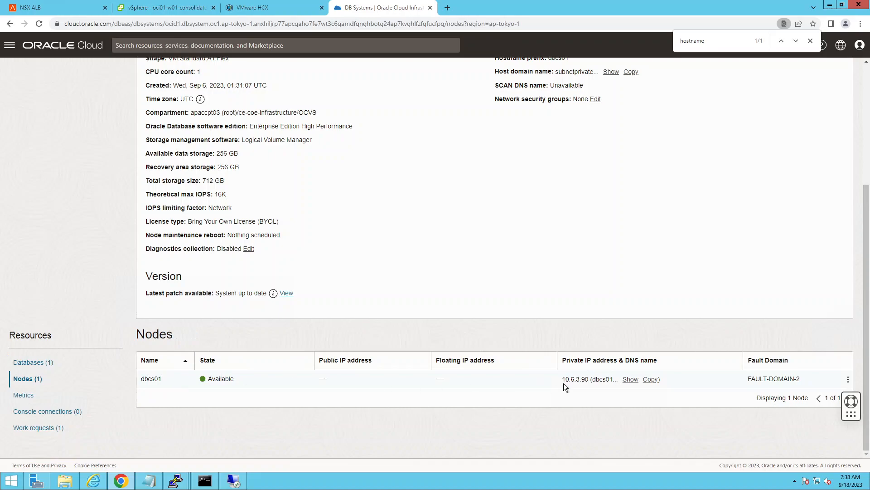
Step: Examine the private IP address of the charondbcs DB system's node and the system's general and network information
left_click_drag(563, 380, 590, 379)
scroll(289, 313, "up", 4)
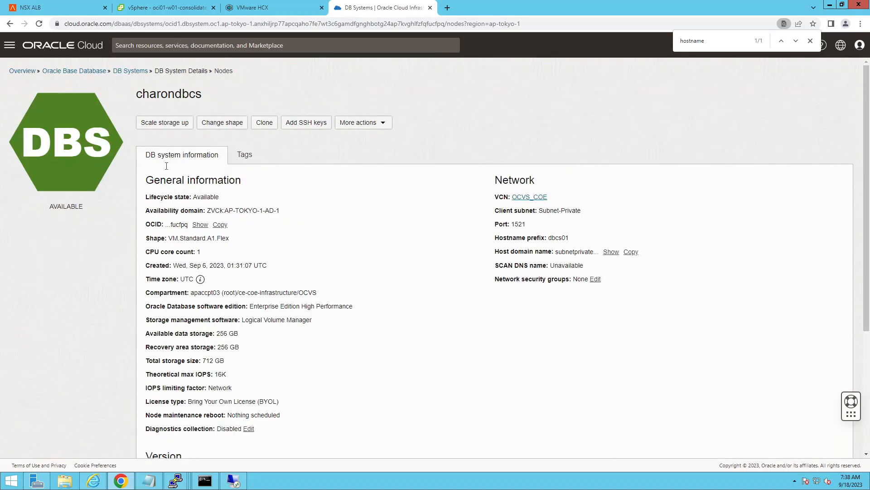
scroll(283, 373, "down", 3)
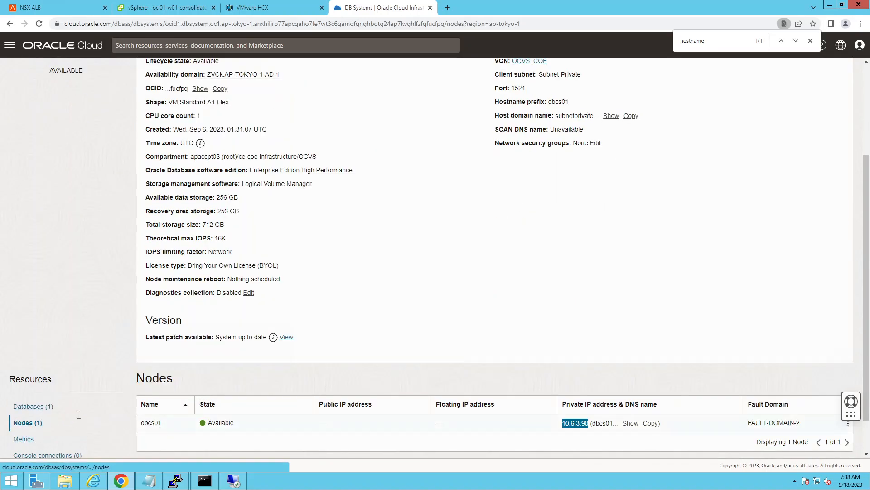
Step: Open the DB system's database and view its connection strings
left_click(37, 412)
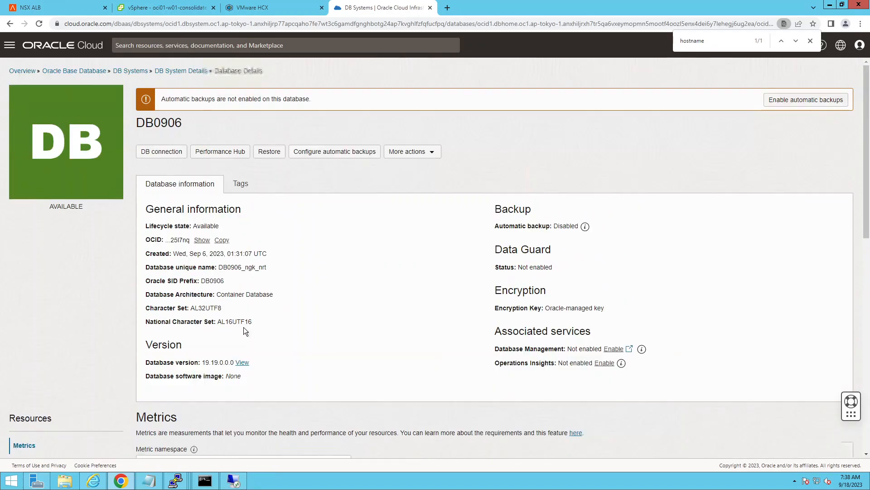
left_click(178, 153)
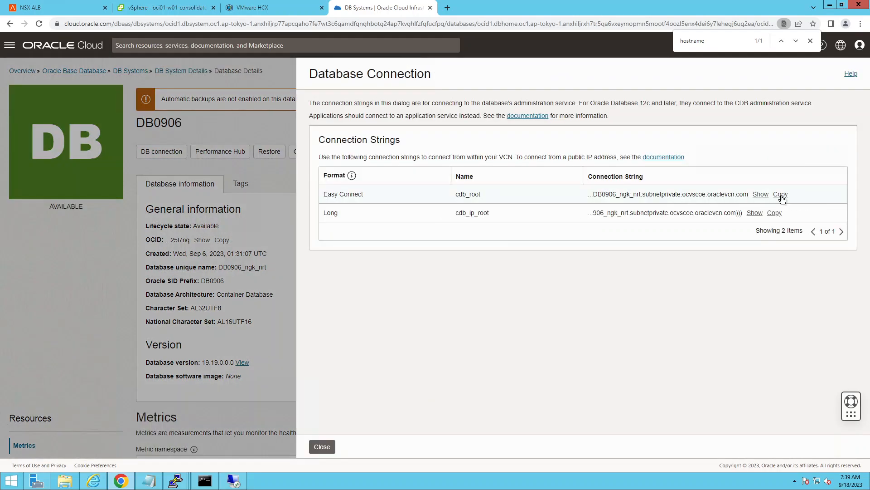
left_click(781, 194)
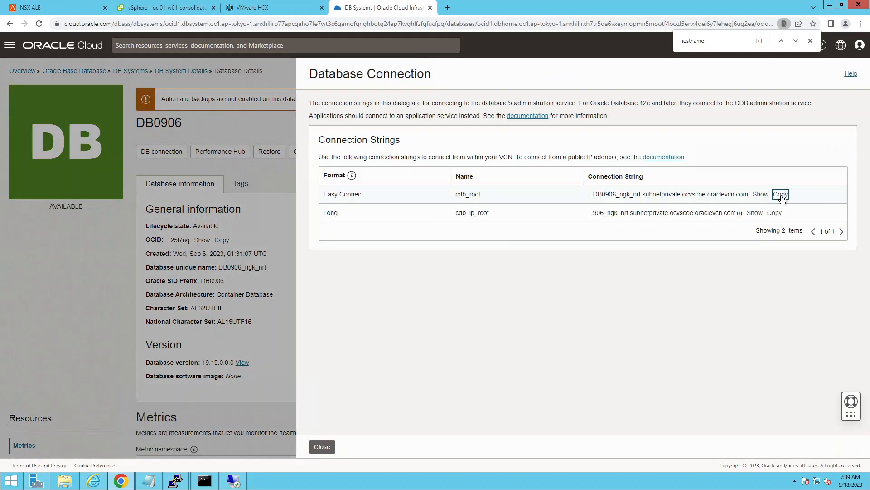
left_click(331, 449)
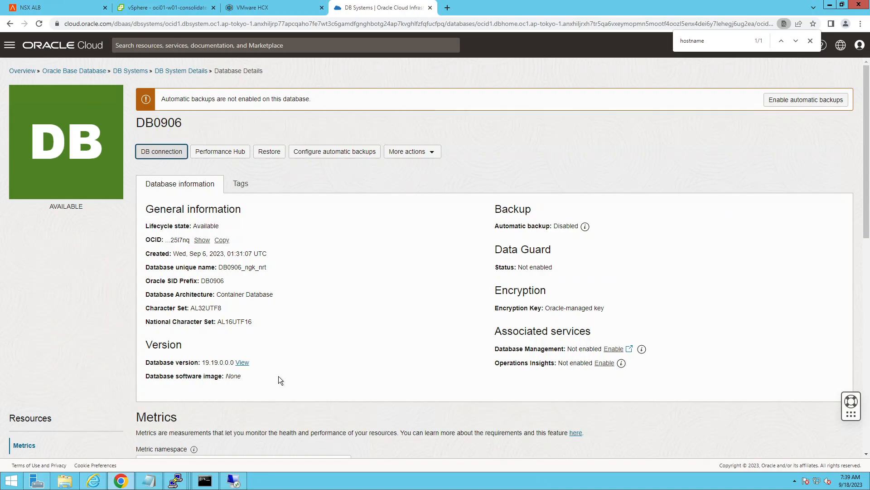
Step: Switch to NSX ALB and start a basic-setup virtual service on the NSX-T cloud with the Tier-1 VRF context
left_click(56, 8)
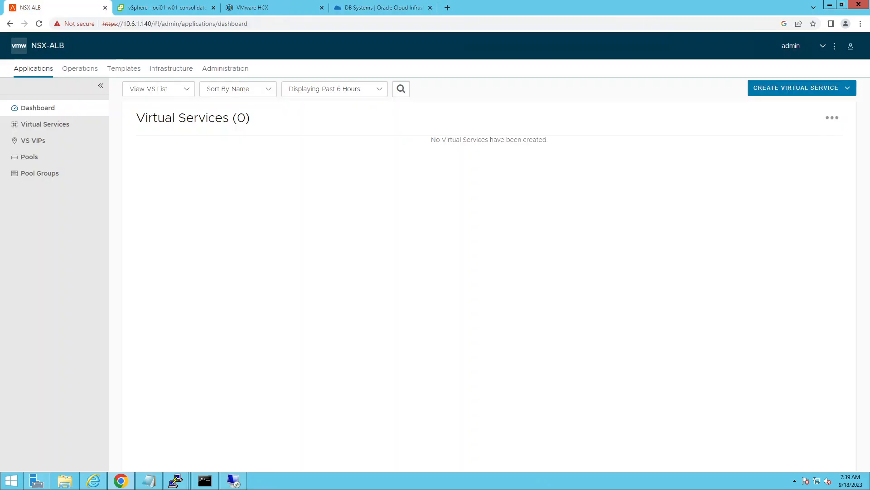
left_click(842, 91)
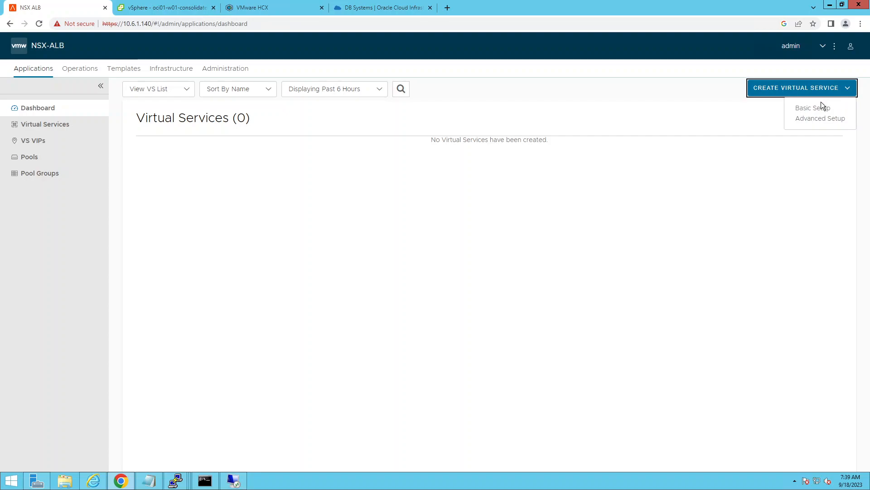
left_click(800, 108)
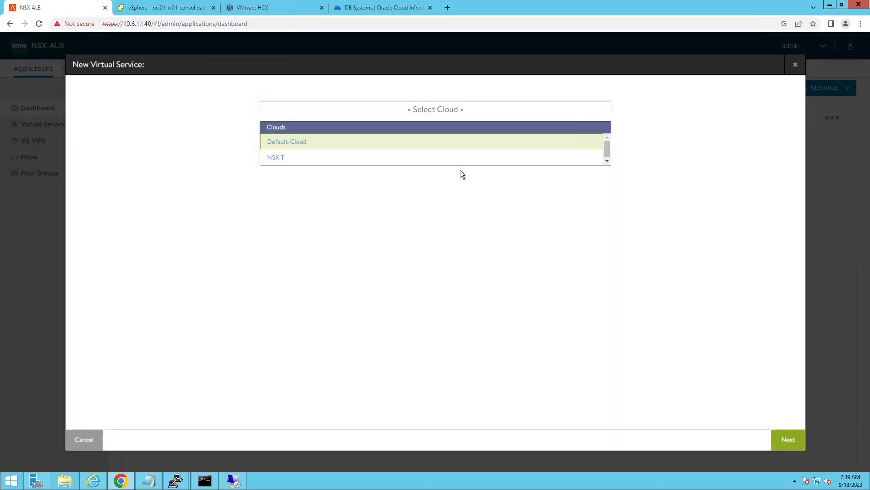
left_click(277, 158)
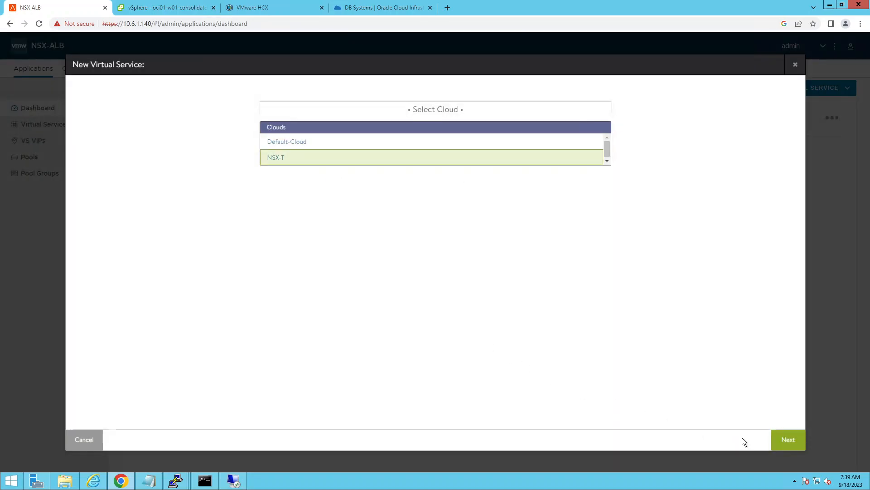
left_click(784, 441)
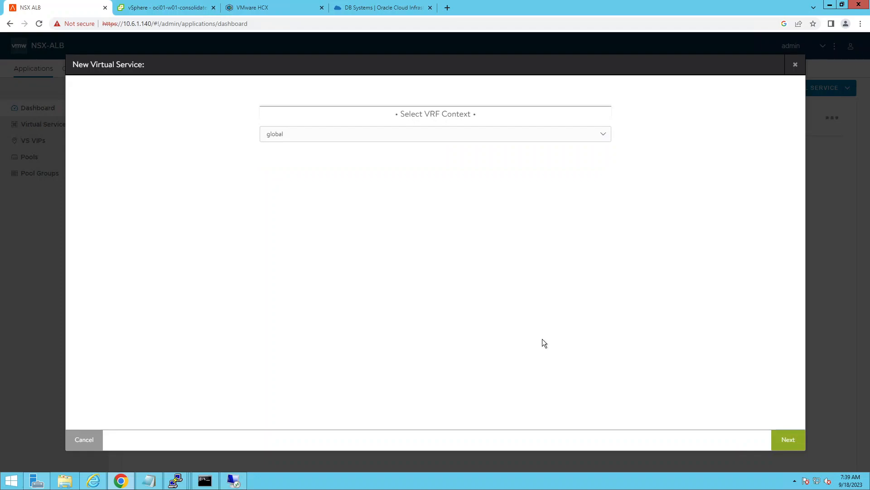
left_click(413, 138)
left_click(277, 180)
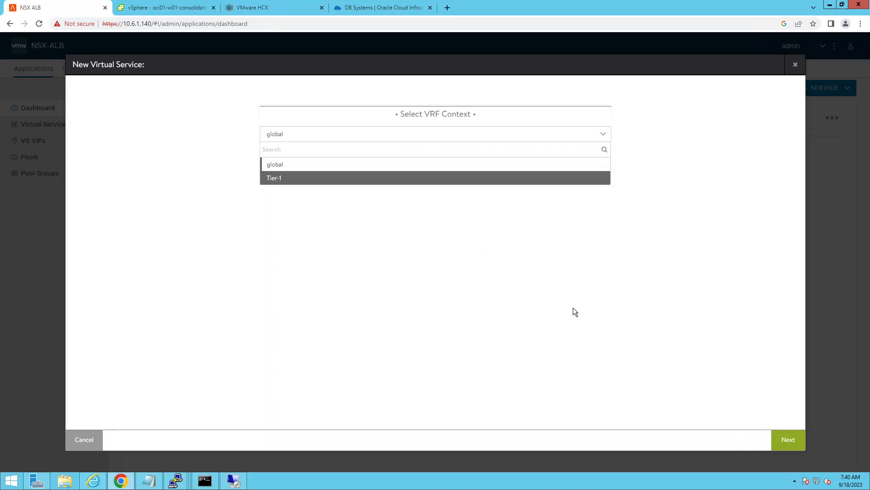
left_click(789, 444)
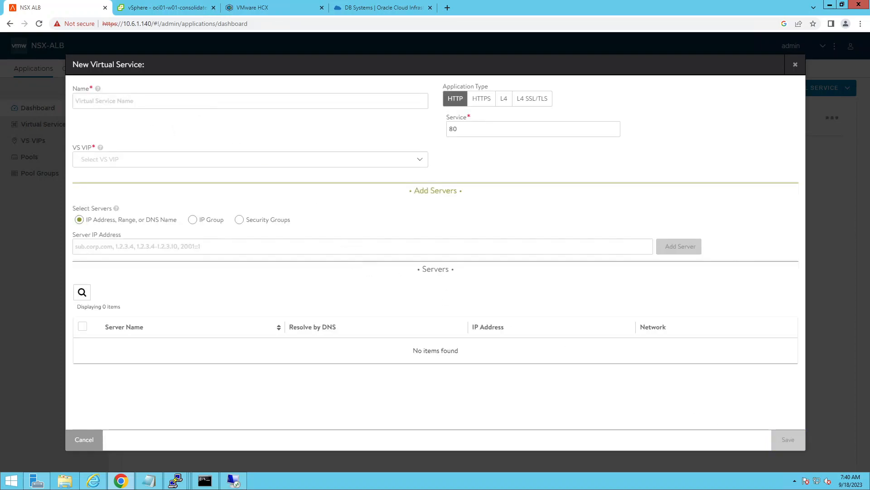
Step: Name the virtual service charon, set its application type to L4 and its service port to 8090
type("charon")
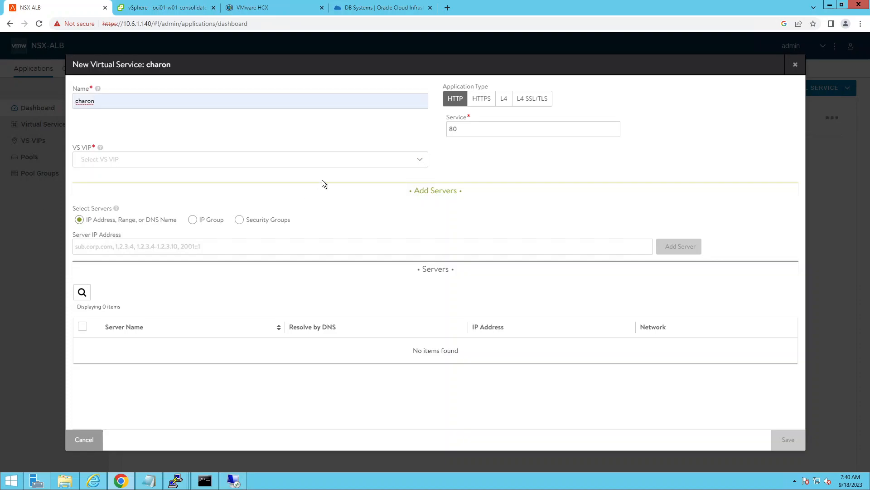
left_click(476, 130)
type("90")
left_click(504, 99)
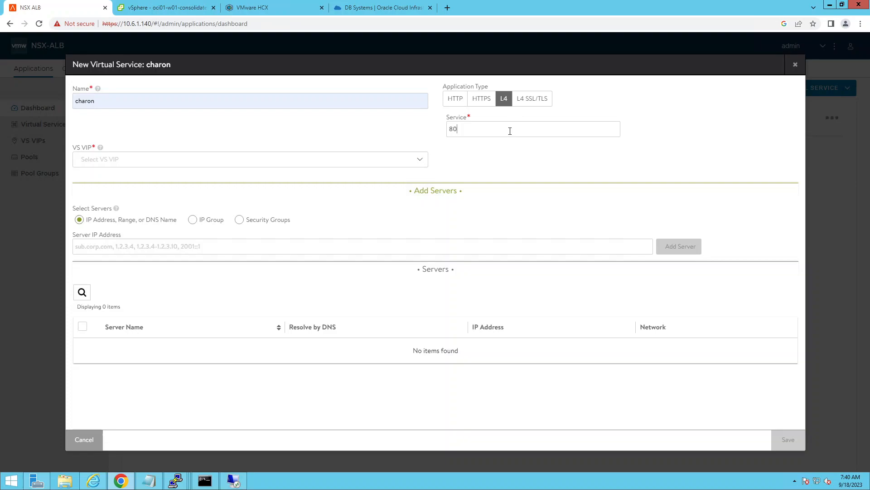
type("90")
Step: Create and save a VS VIP for the charon service with the static private IPv4 address 192.168.0.250
left_click(149, 161)
left_click(409, 208)
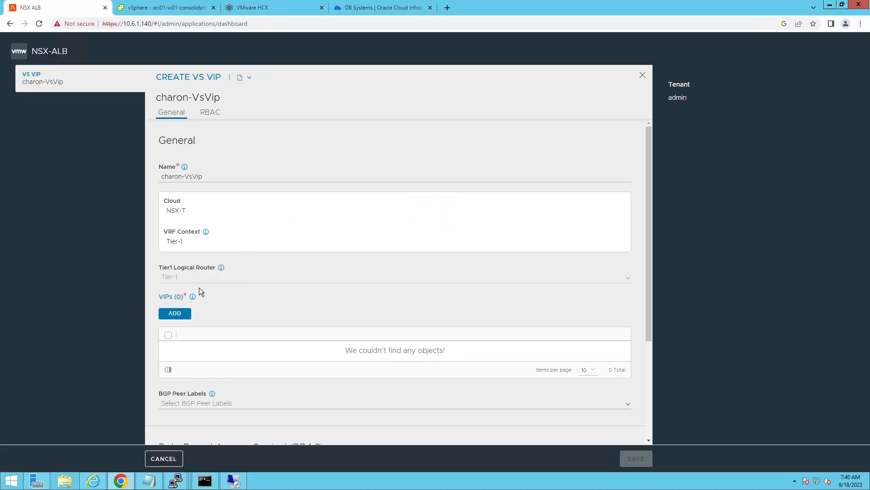
left_click(177, 316)
left_click(219, 204)
left_click(201, 234)
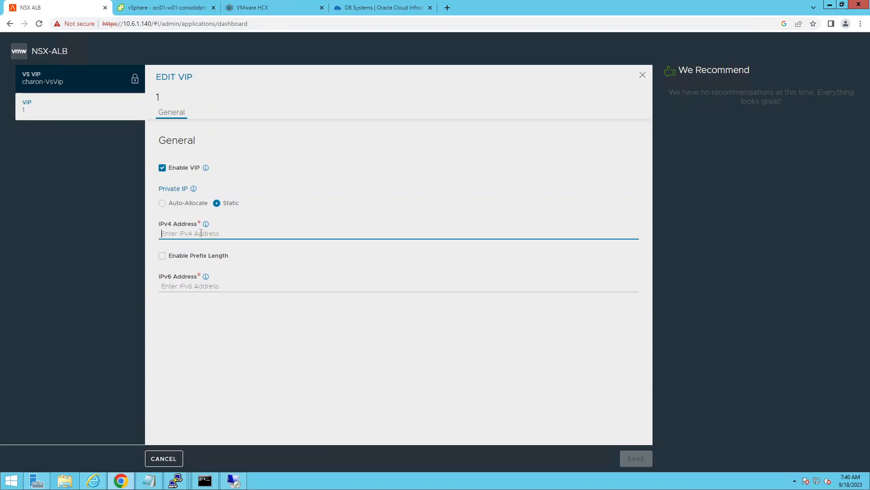
type("192")
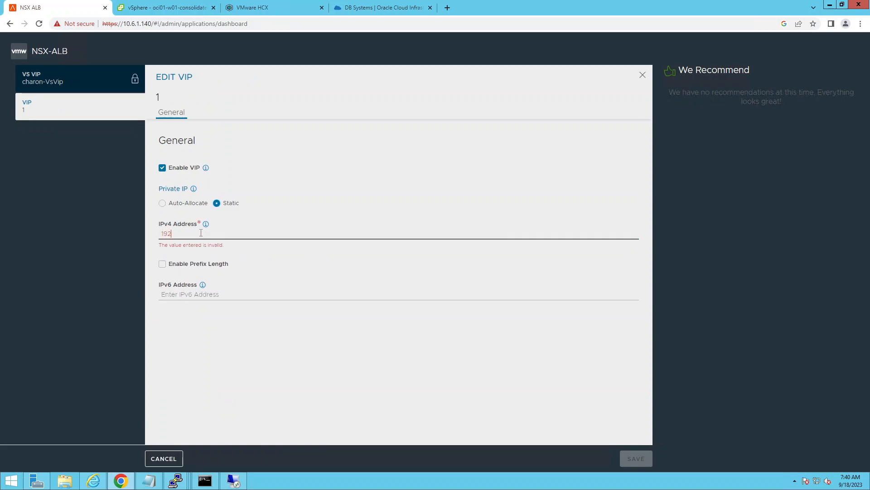
type(".168.0.250")
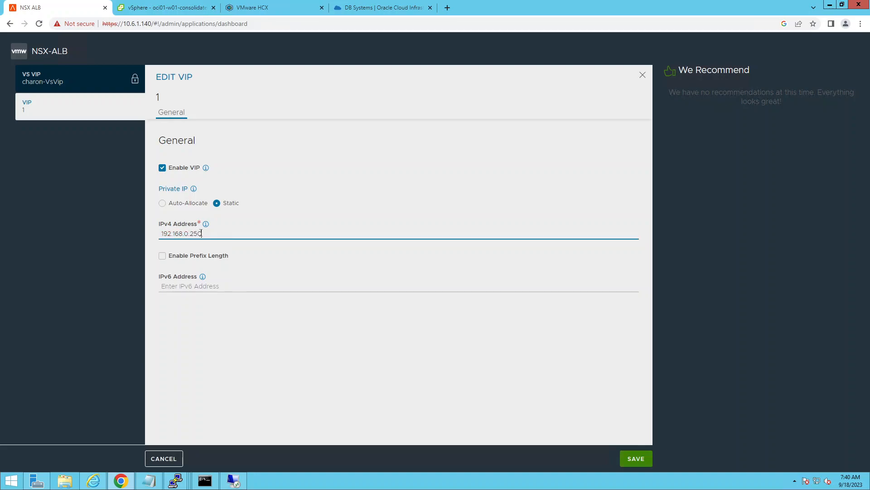
left_click(636, 459)
scroll(426, 294, "down", 1)
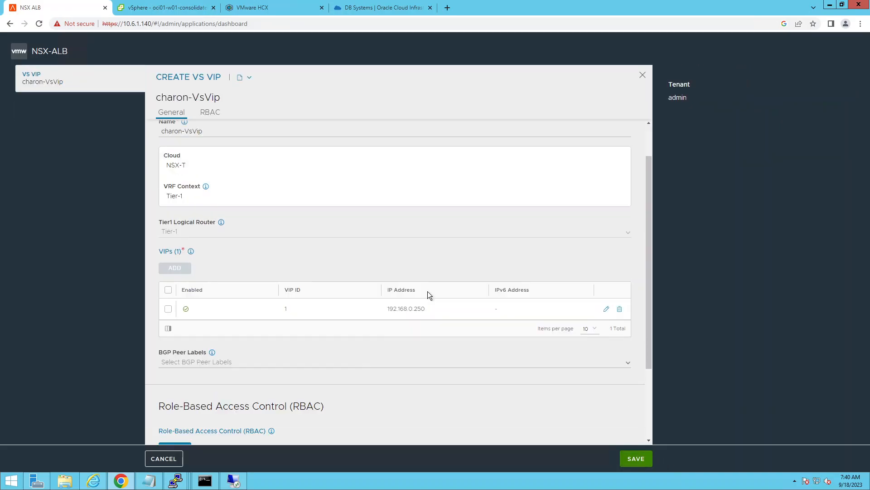
scroll(428, 294, "down", 2)
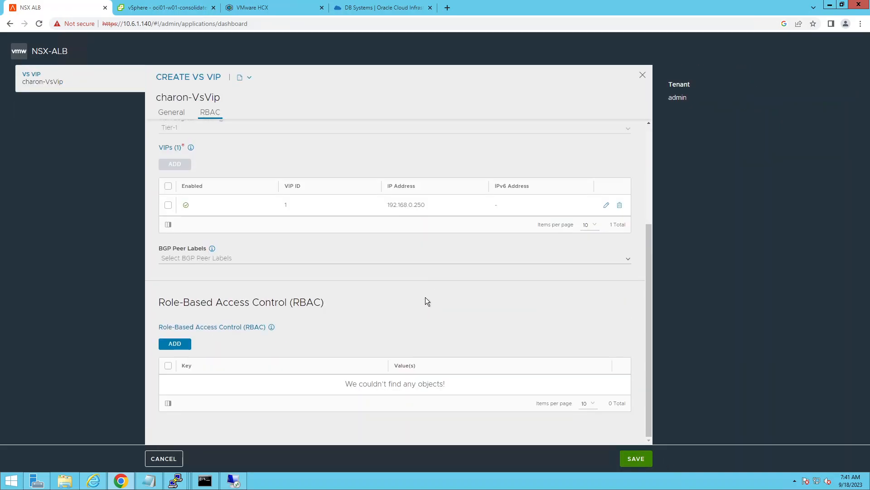
scroll(425, 298, "up", 3)
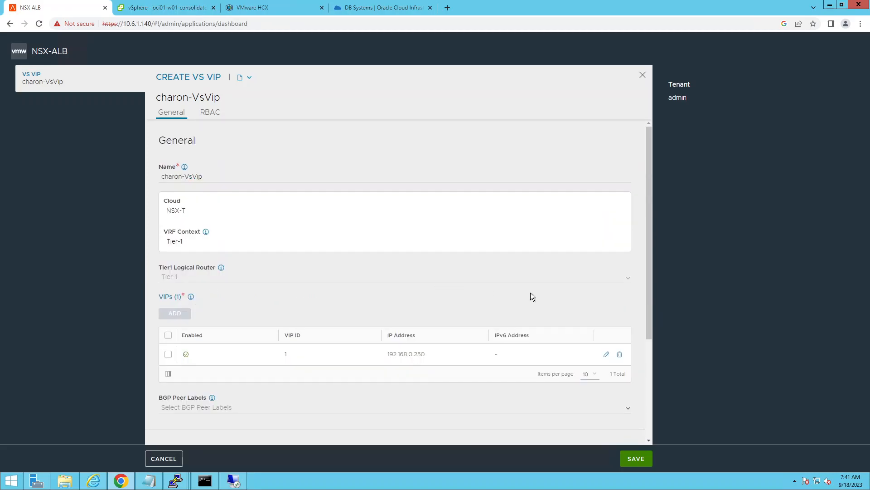
left_click(628, 458)
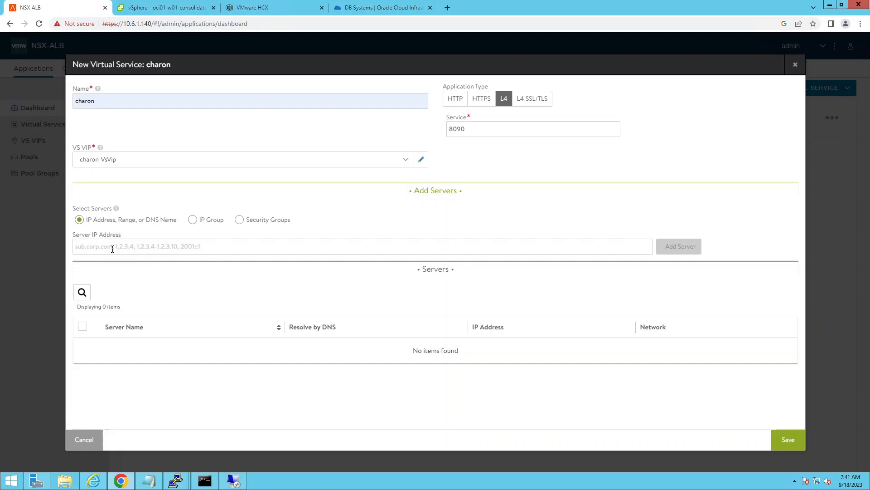
Step: Switch to Oracle Cloud and look up the private IP address of the charondbcs DB system's node
mouse_move(358, 8)
left_click_drag(397, 9, 650, 3)
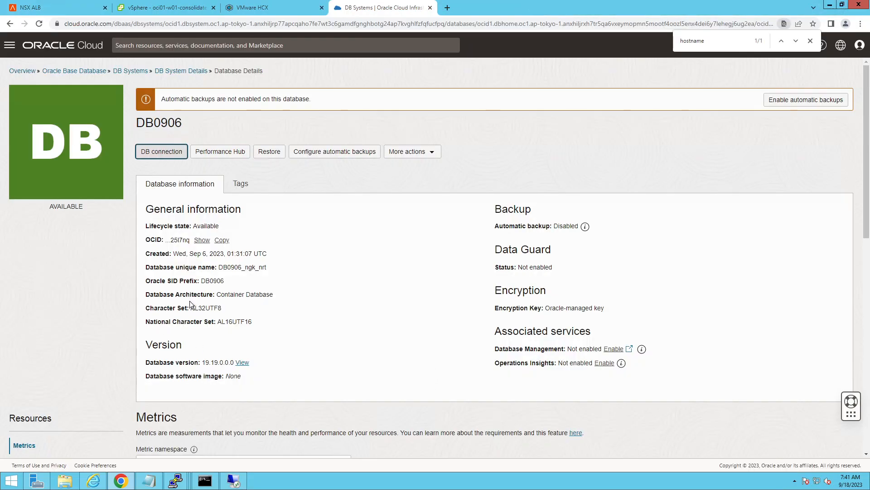
scroll(190, 300, "down", 2)
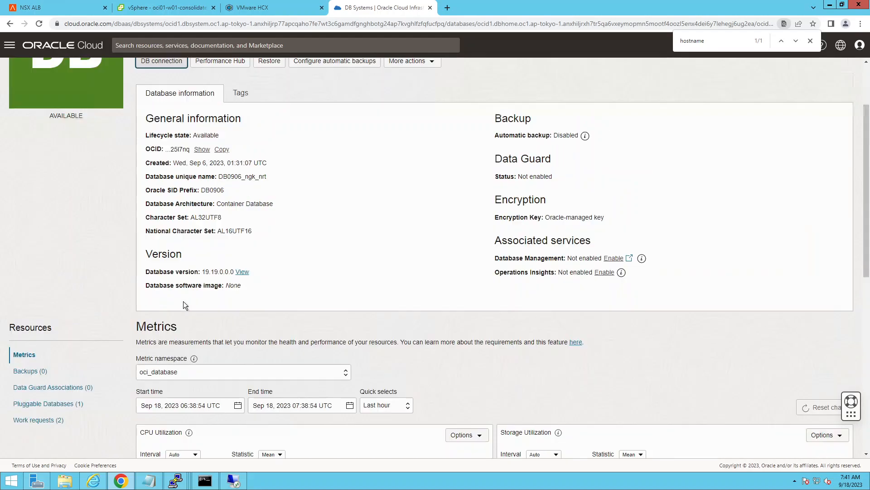
scroll(184, 301, "up", 2)
left_click(157, 72)
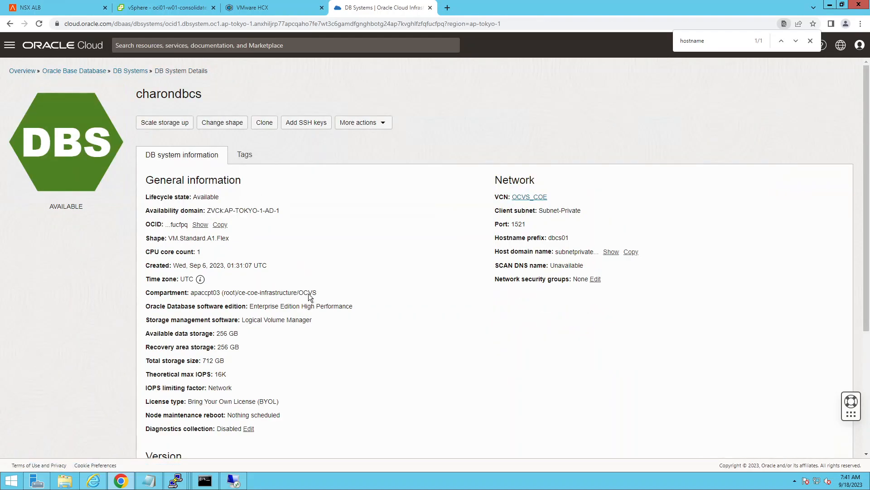
scroll(308, 294, "down", 4)
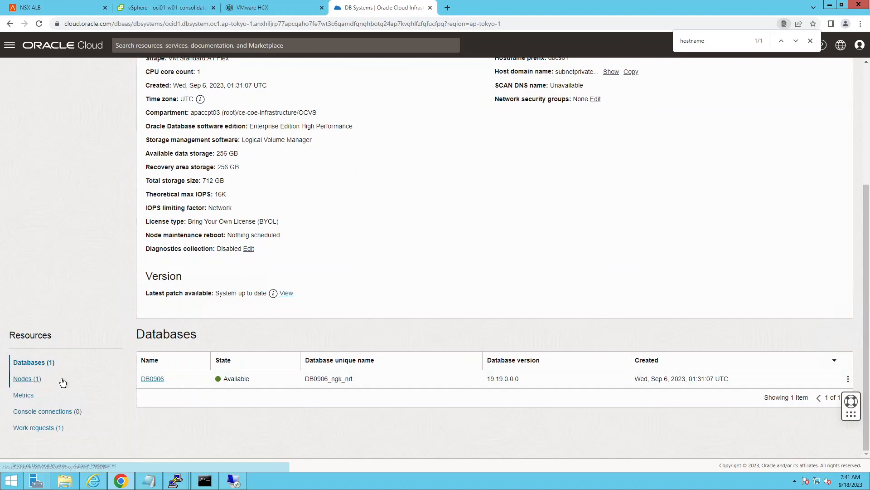
left_click(35, 379)
double_click(583, 379)
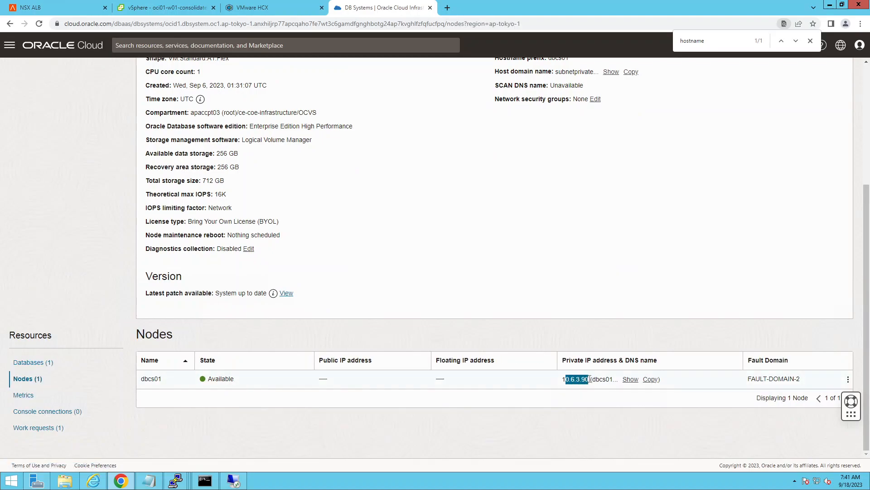
Step: Return to NSX ALB, add 10.6.3.90 as a server of the charon virtual service and save the service
left_click(159, 7)
left_click(70, 6)
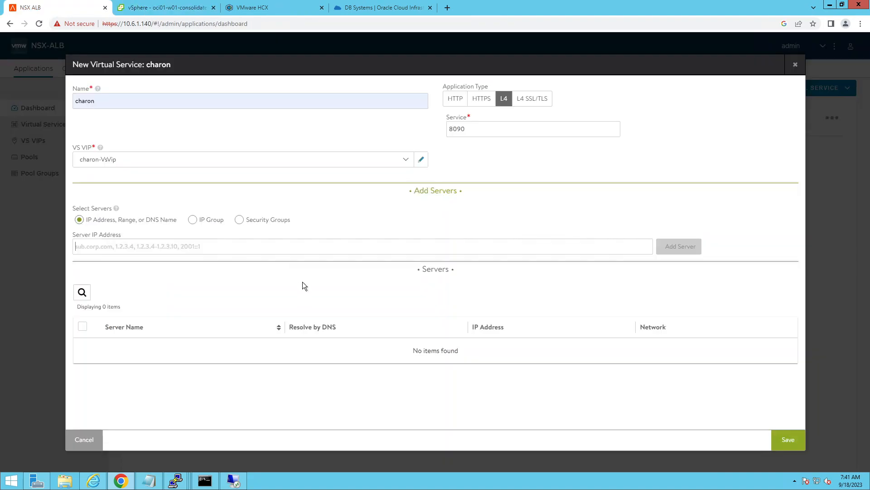
type("10.6.3.90")
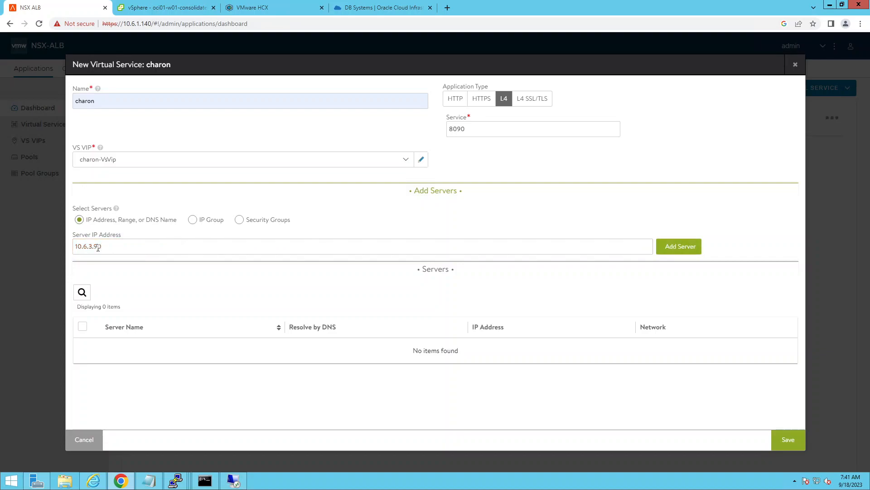
left_click(698, 246)
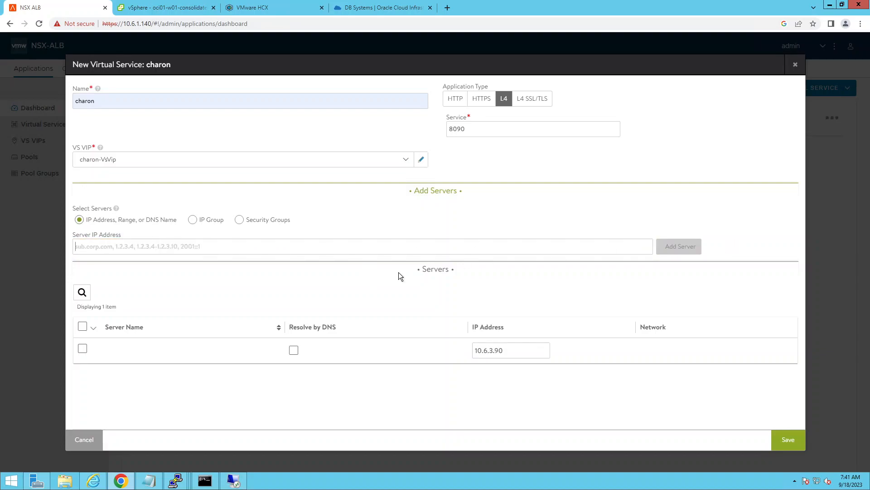
left_click(787, 440)
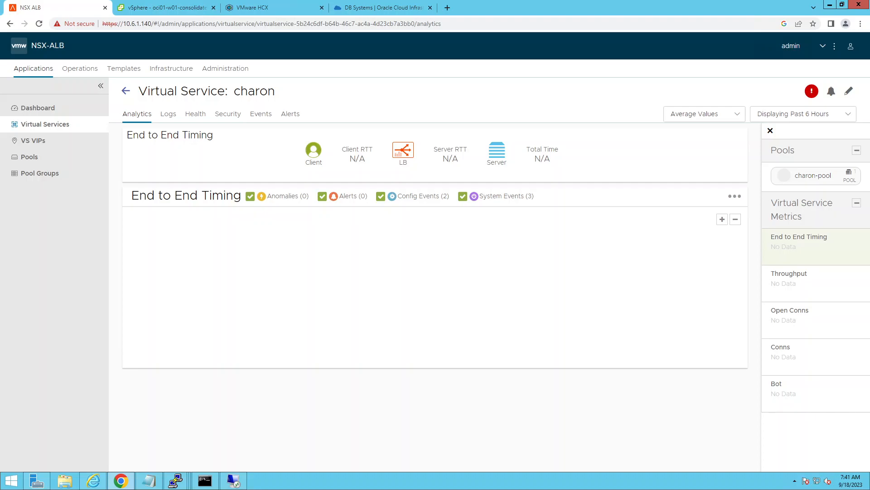
Step: Check the se_nsxcloud_Avi-se-iodhm VM's summary in vSphere and the charon virtual service's health in NSX ALB
key("ctrl+Tab")
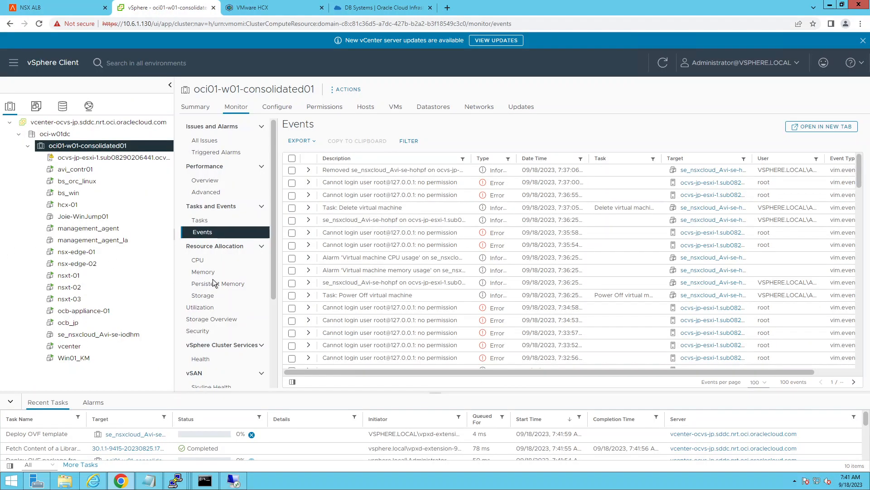
left_click(83, 338)
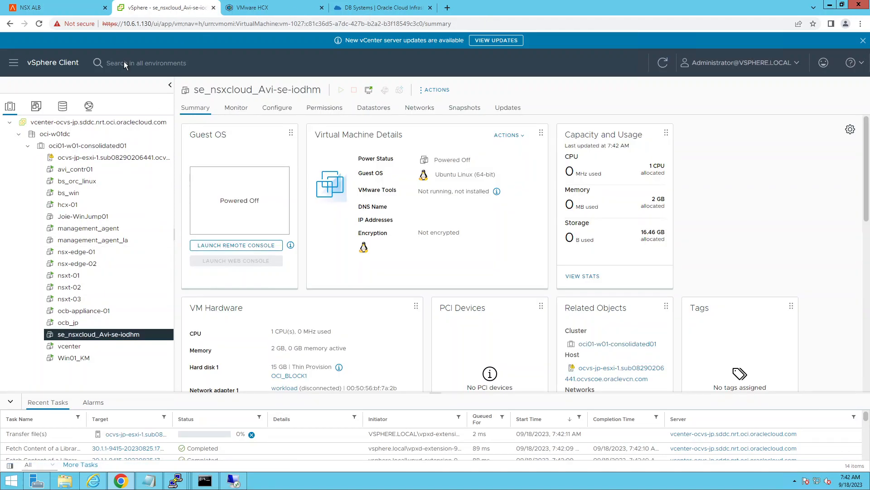
left_click(81, 8)
mouse_move(225, 135)
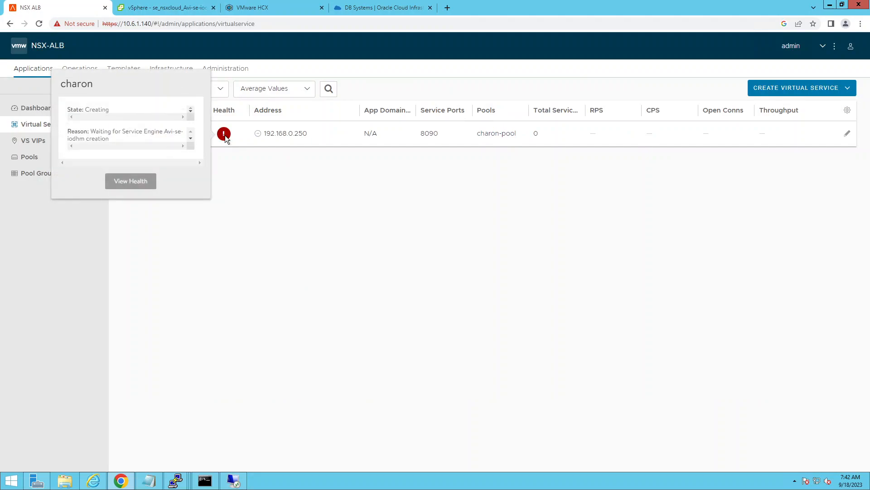
left_click_drag(109, 110, 85, 110)
key("ctrl+Tab")
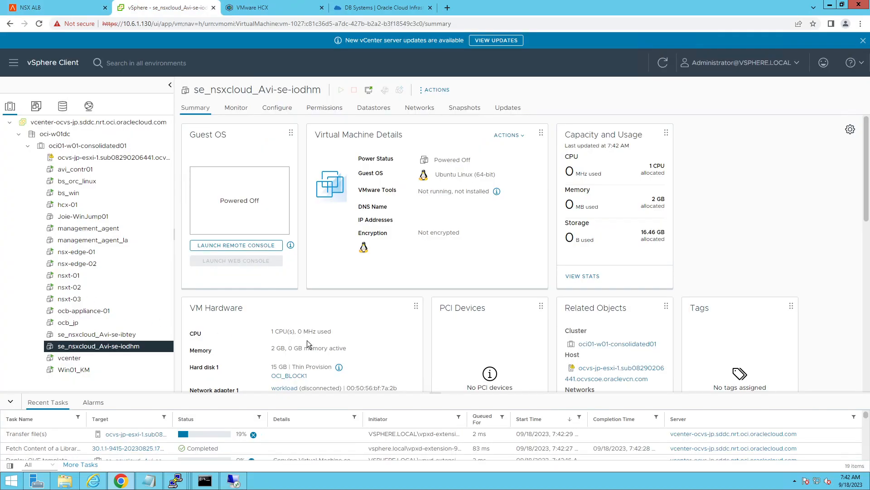
Step: Review the ESXi host's tasks in vSphere, checking the details of the Deploy OVF template task for se_nsxcloud_Avi-se-ibtey
left_click(90, 158)
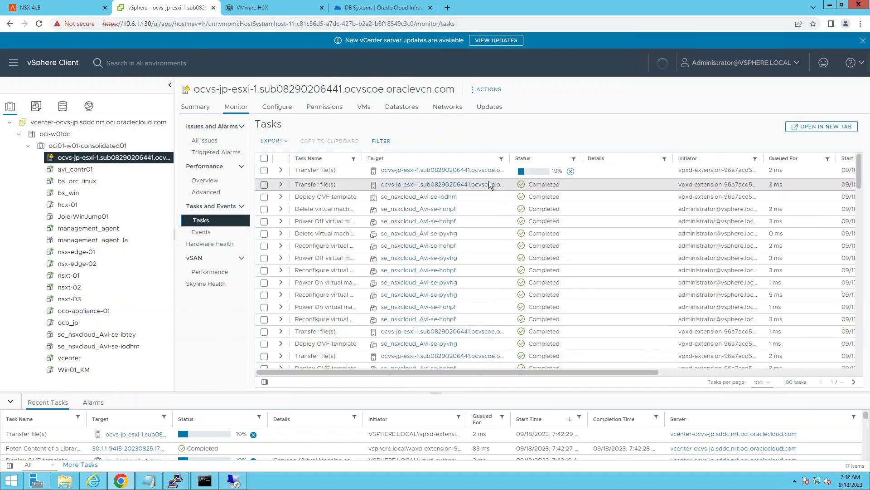
left_click(281, 209)
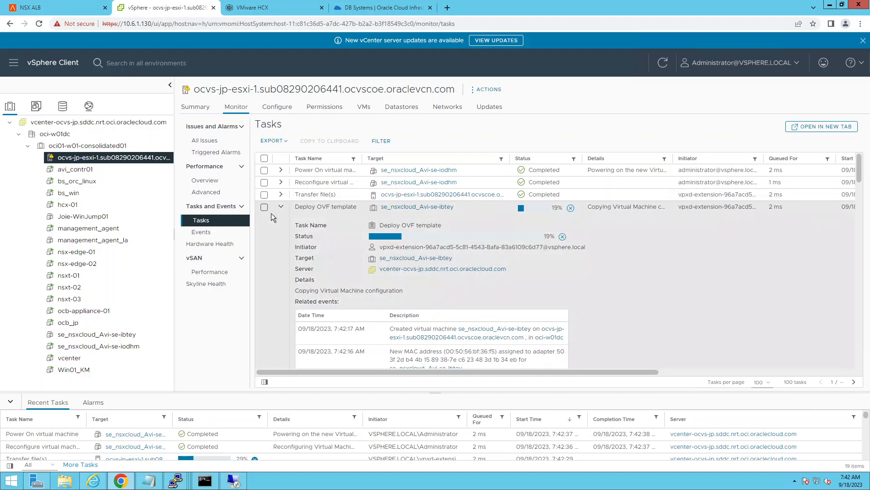
left_click(282, 207)
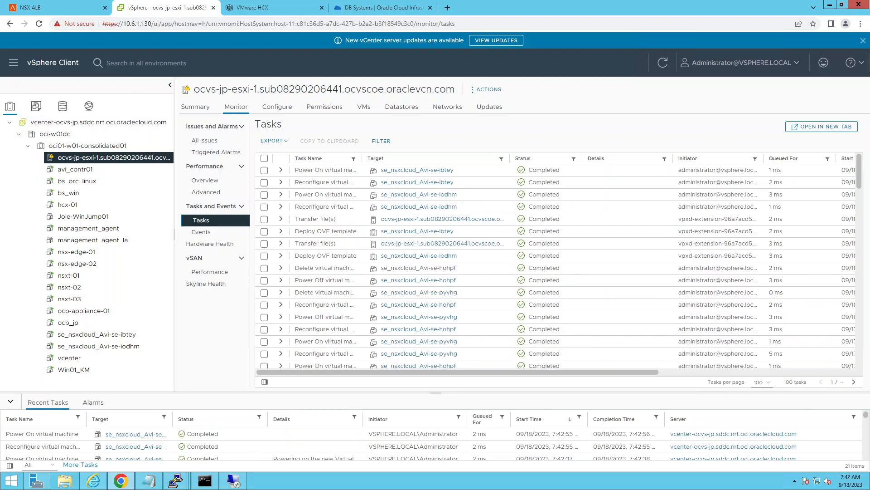
Step: Switch to NSX ALB and check the status of the NSX-T cloud's service engines, including the virtual services on se_nsxcloud_Avi-se-ibtey
left_click(54, 8)
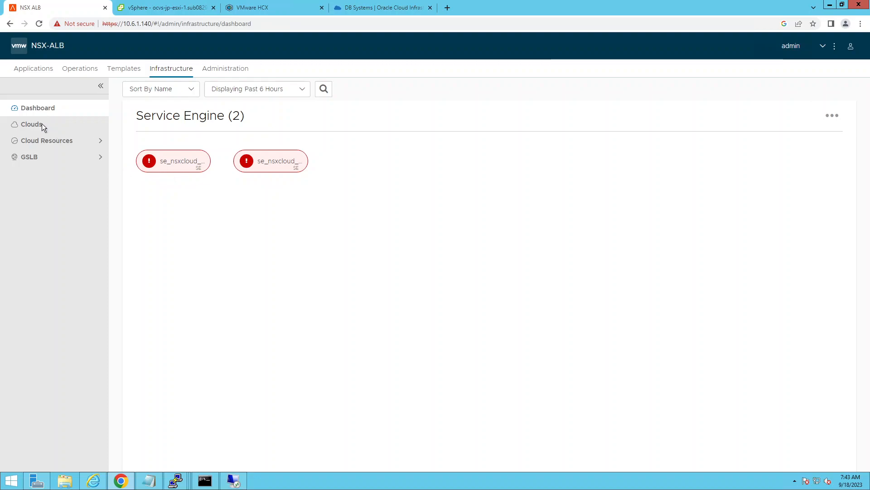
left_click(61, 140)
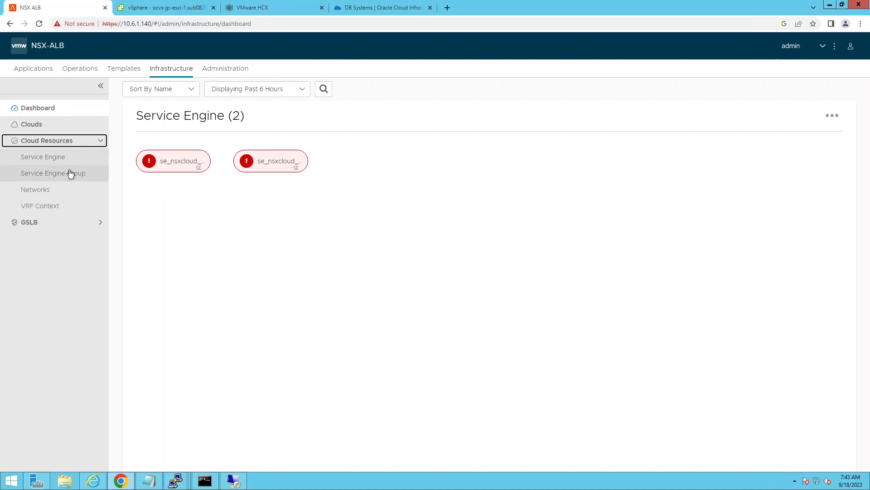
left_click(60, 158)
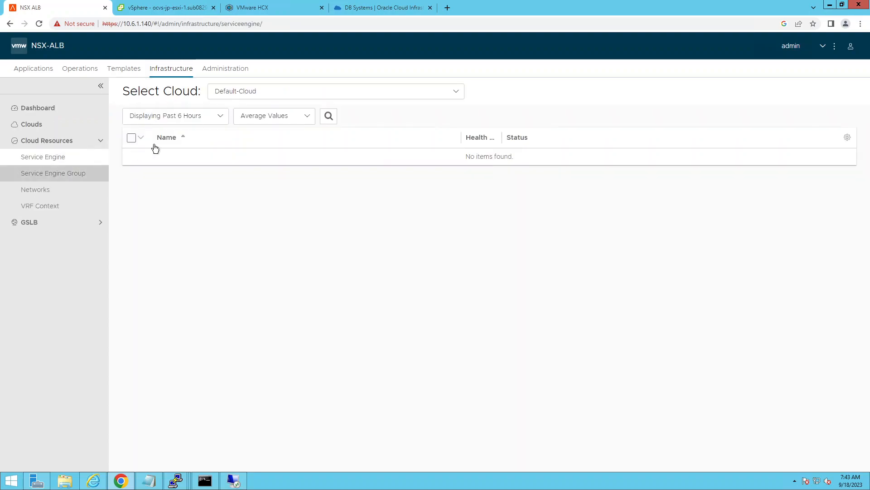
left_click(299, 91)
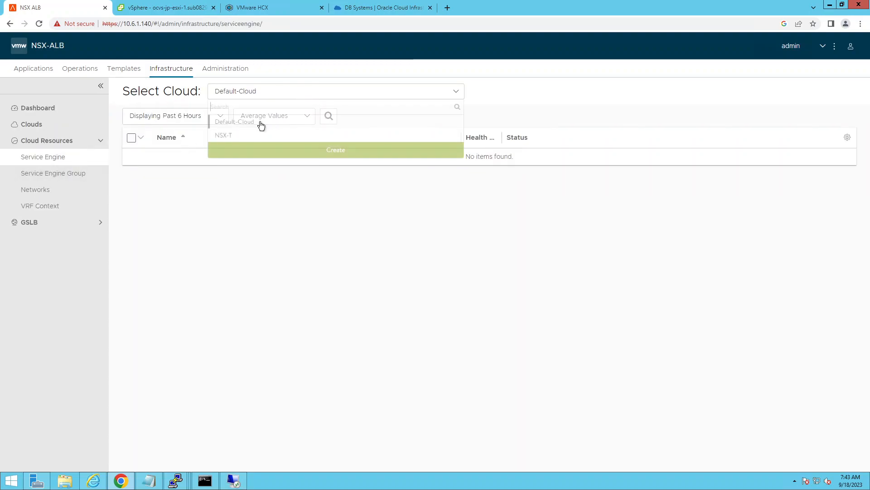
left_click(227, 137)
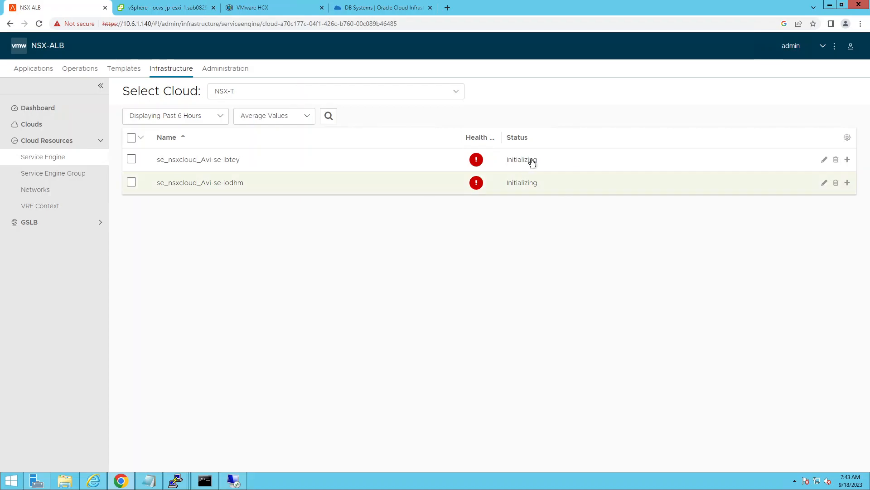
left_click_drag(518, 160, 540, 159)
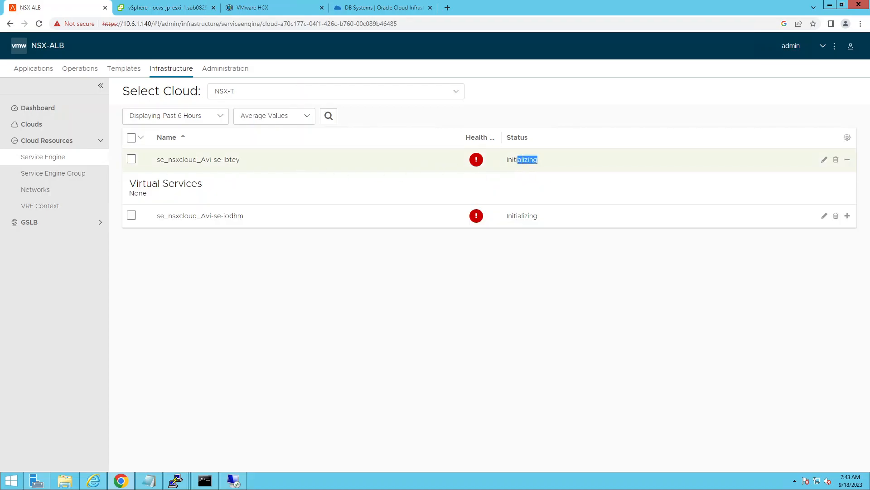
left_click(147, 11)
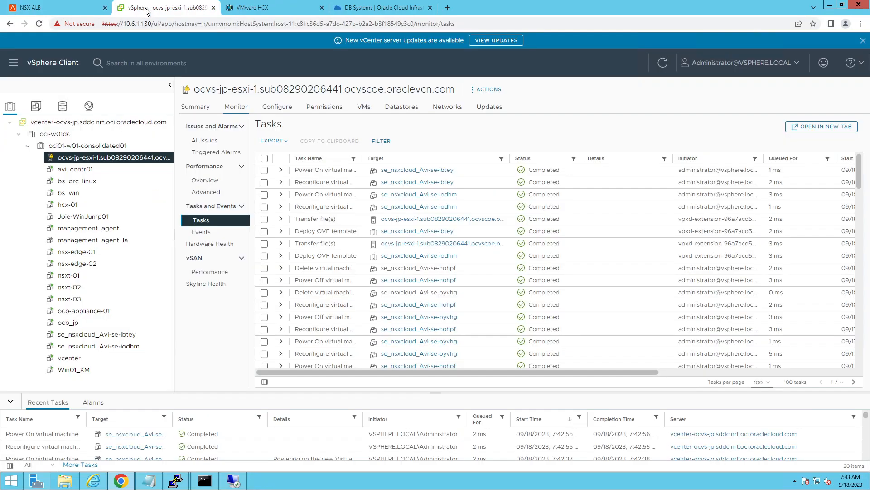
left_click(60, 10)
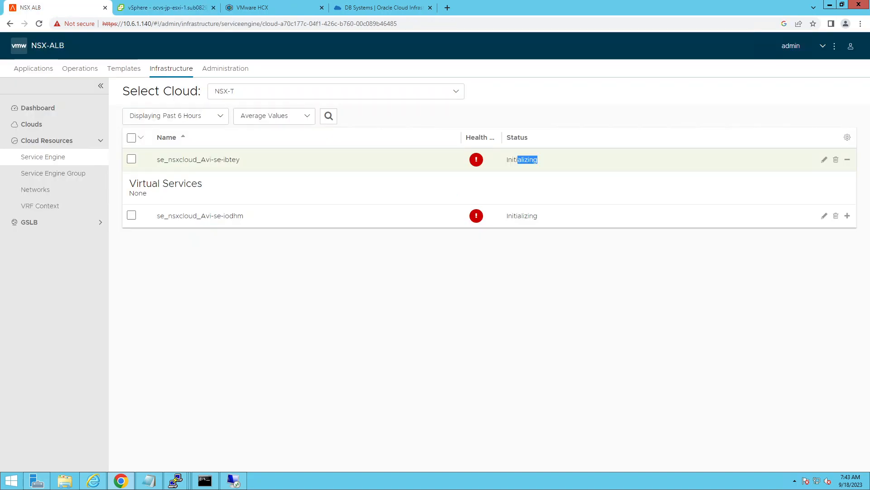
left_click(396, 294)
left_click(47, 71)
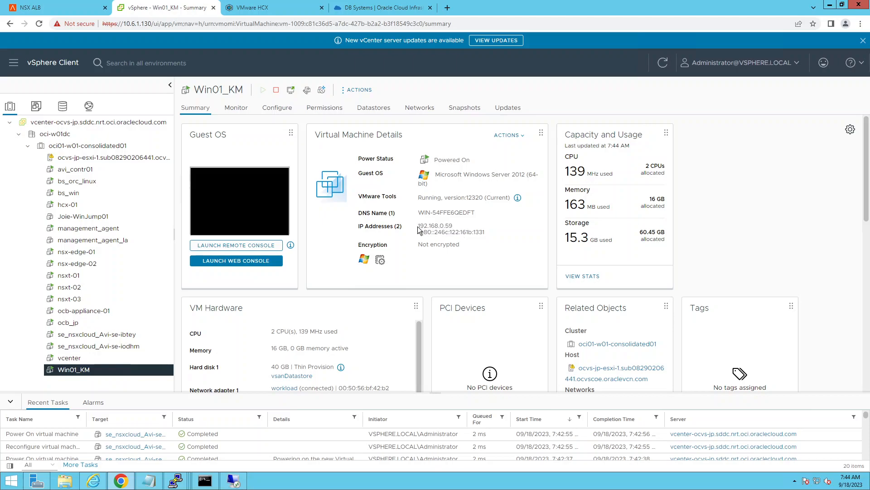
Step: Switch to the Win01_KM remote desktop session and ping the VIP 192.168.0.250 from an enlarged Command Prompt window
left_click(234, 481)
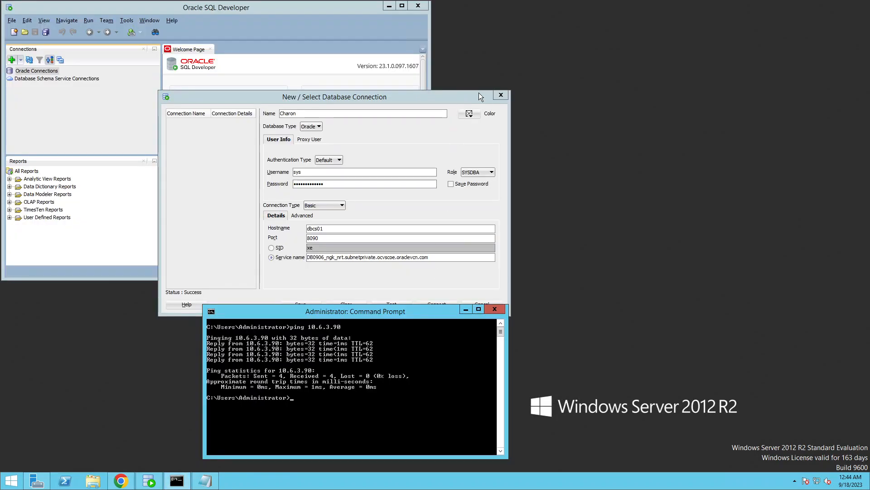
double_click(383, 312)
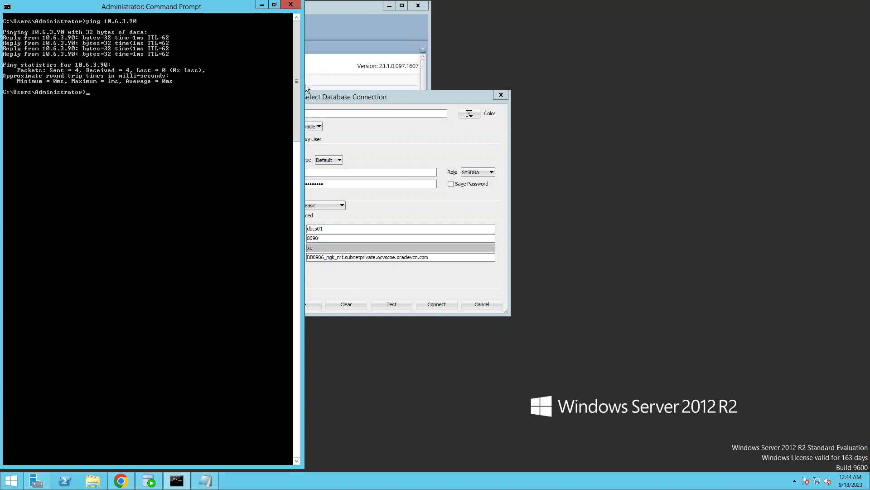
left_click_drag(202, 7, 215, 7)
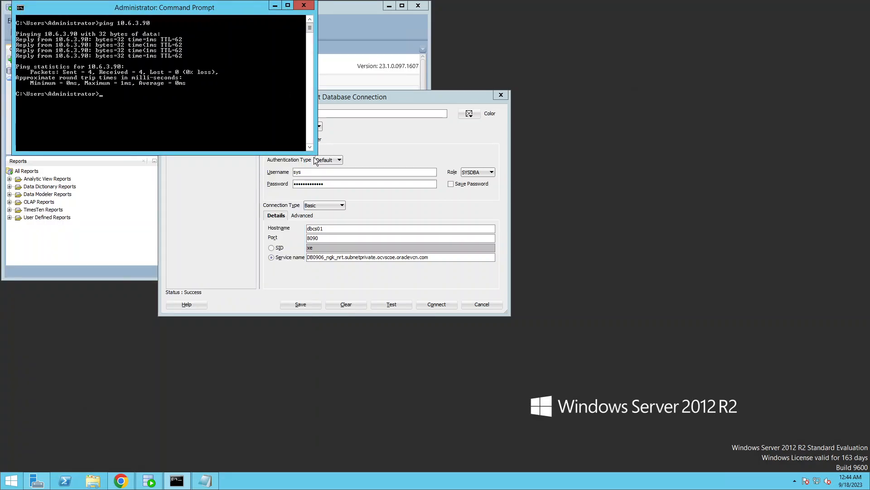
left_click_drag(317, 156, 317, 285)
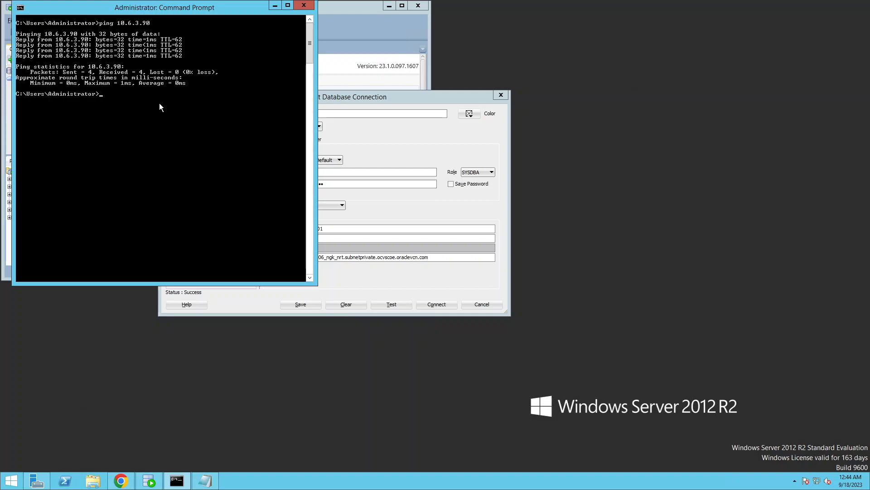
type("ping 192.168.0.250")
key("Return")
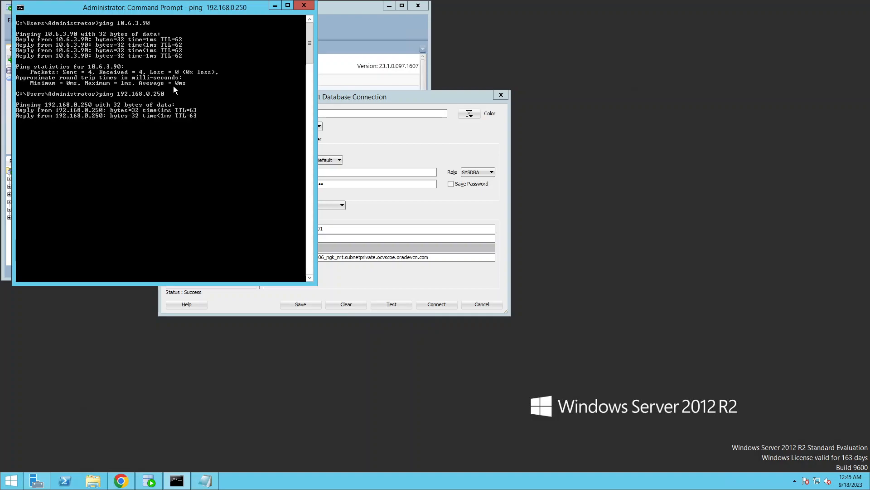
key("ctrl+c")
mouse_move(770, 6)
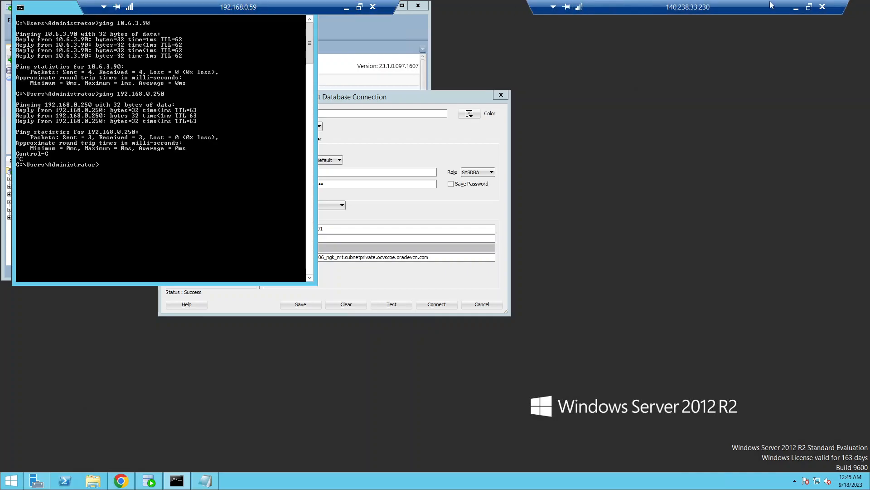
left_click(796, 7)
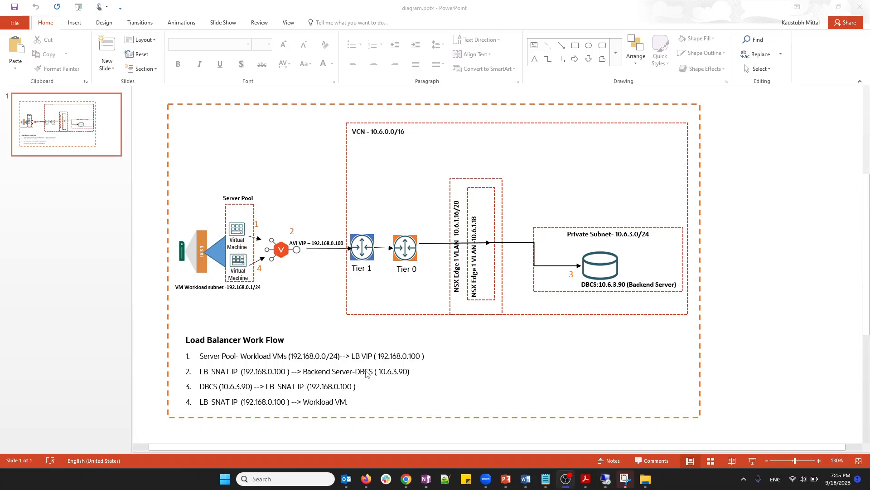
left_click(608, 479)
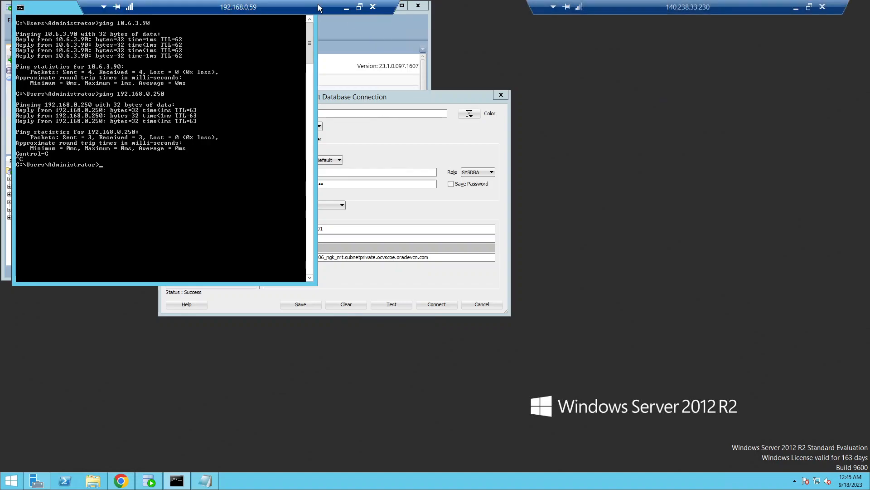
Step: Return to NSX ALB and check the charon virtual service's health state and the reason given for it
left_click(346, 8)
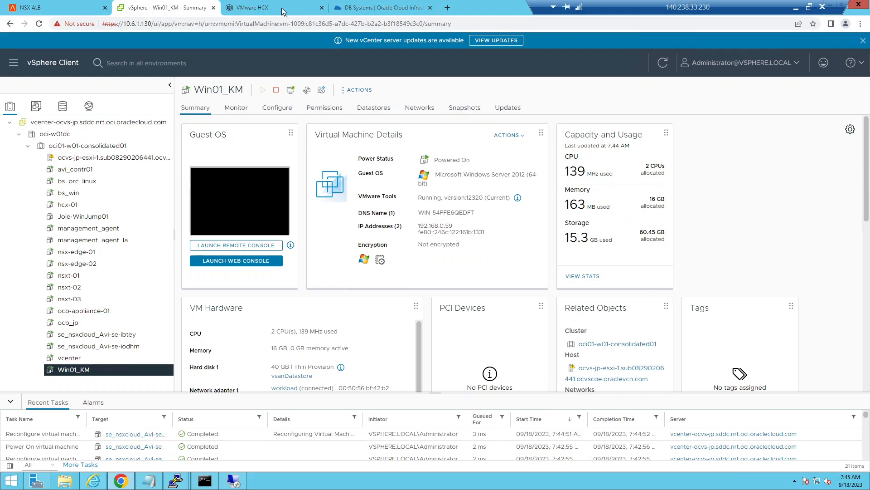
left_click(45, 8)
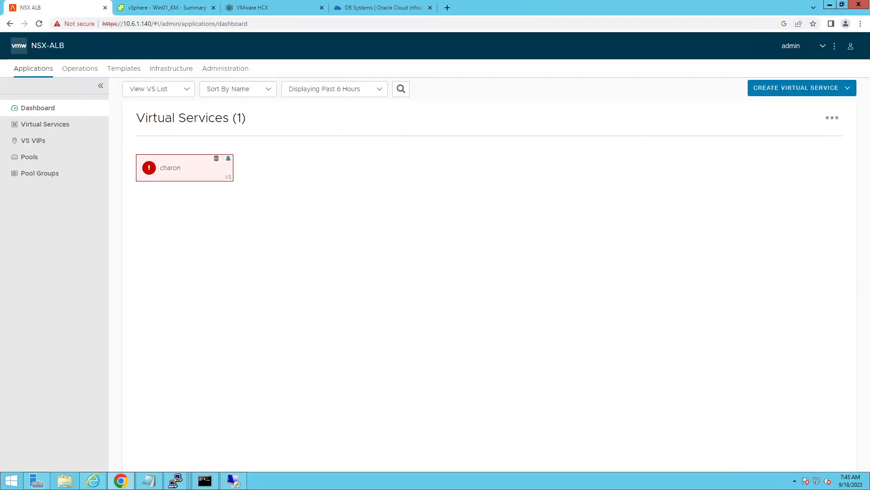
left_click(45, 125)
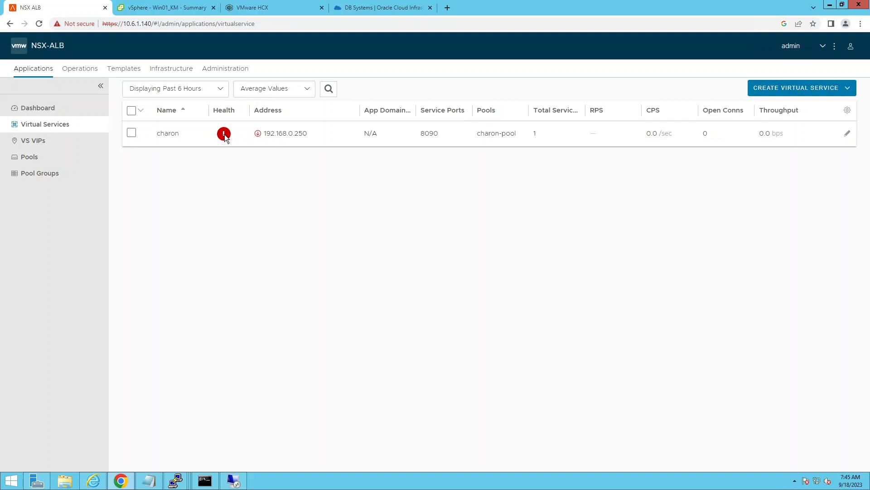
mouse_move(225, 138)
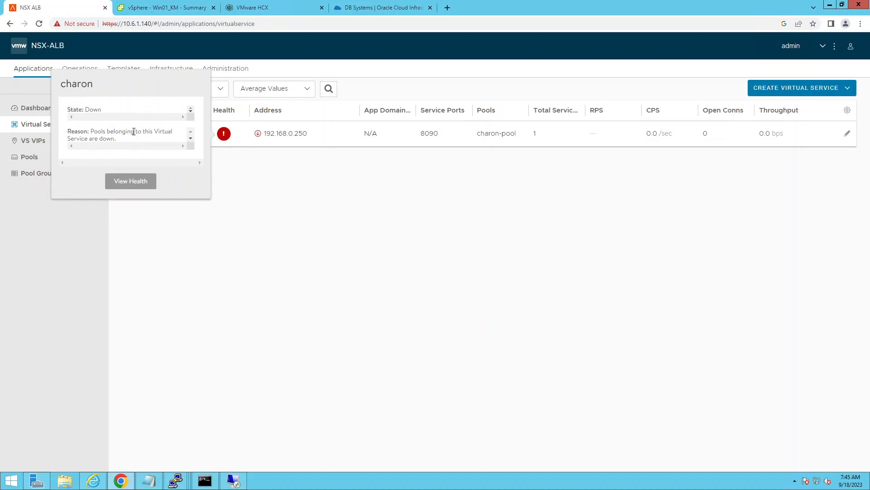
triple_click(135, 132)
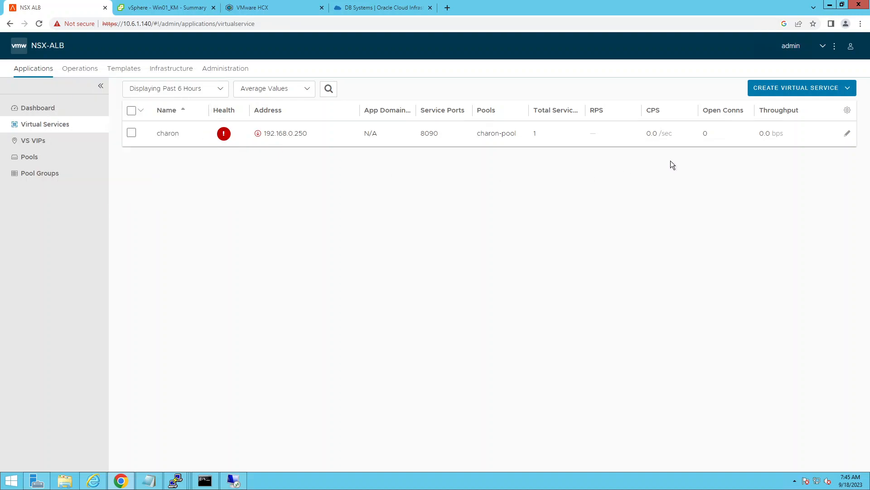
Step: Set the port of the 10.6.3.90 server in charon-pool to 1521, saving the server, the pool and the charon virtual service
left_click(846, 134)
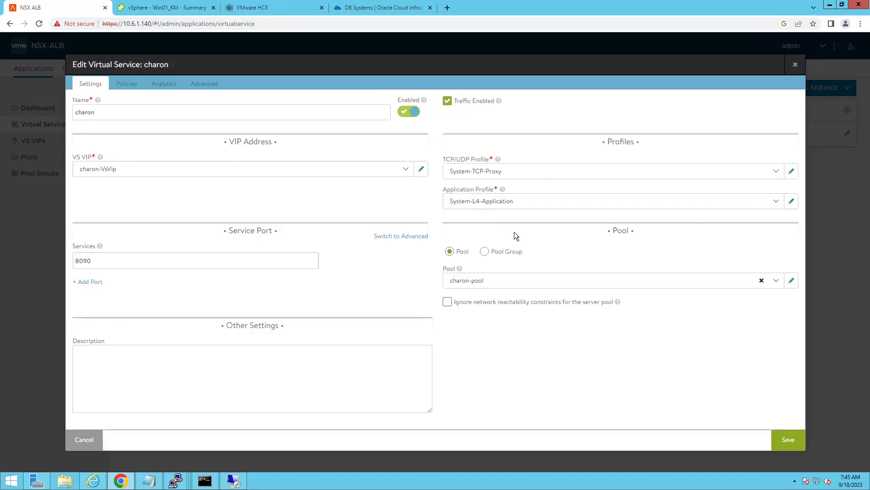
left_click(791, 282)
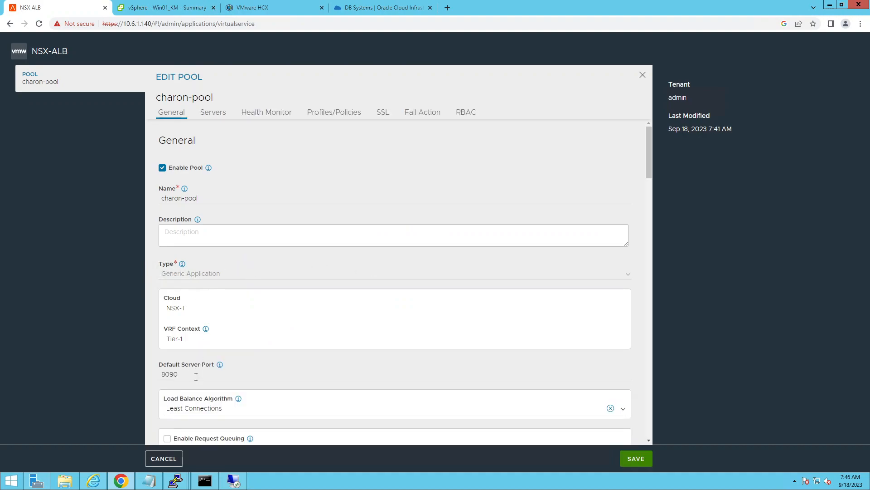
scroll(215, 321, "down", 5)
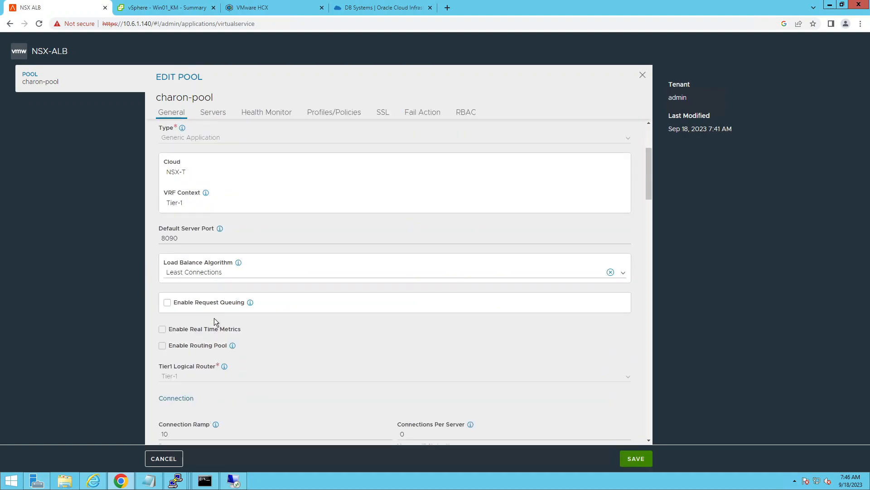
scroll(219, 321, "down", 5)
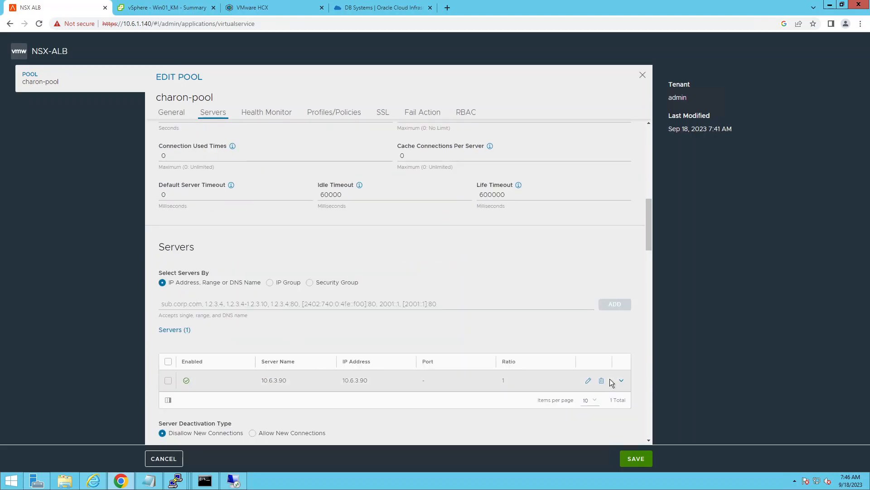
left_click(588, 380)
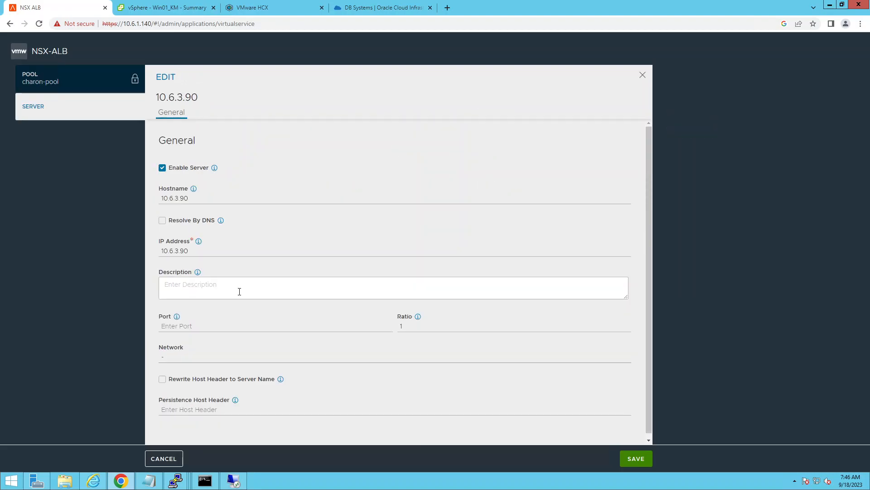
left_click(186, 322)
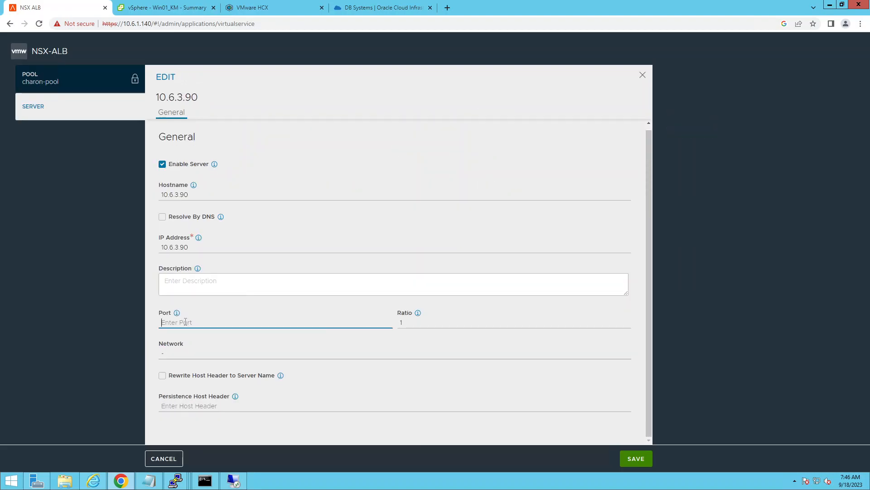
type("1521")
left_click(620, 461)
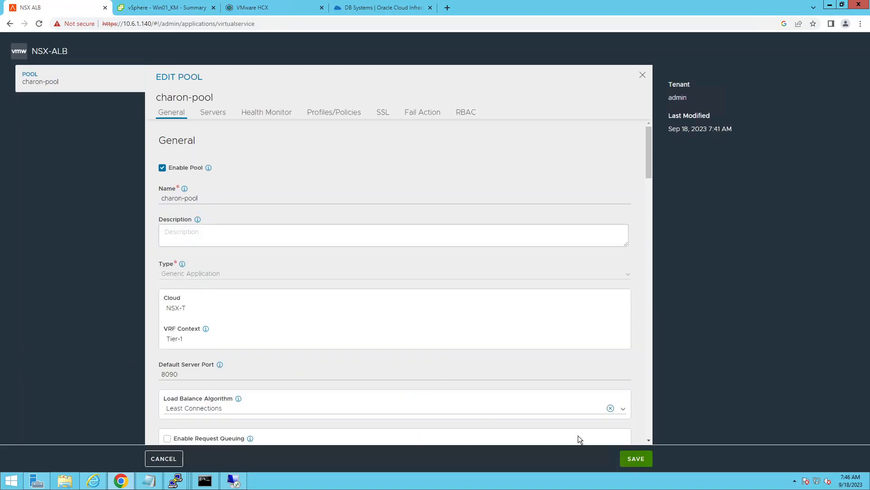
left_click(642, 464)
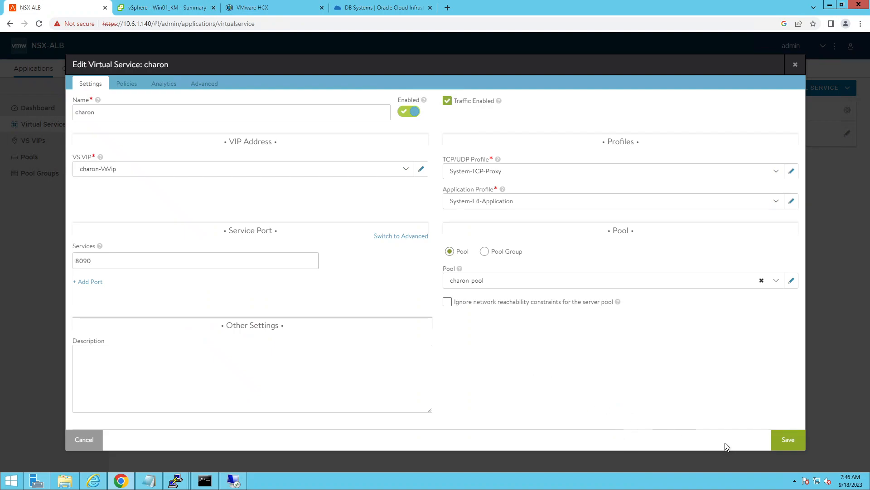
left_click(782, 437)
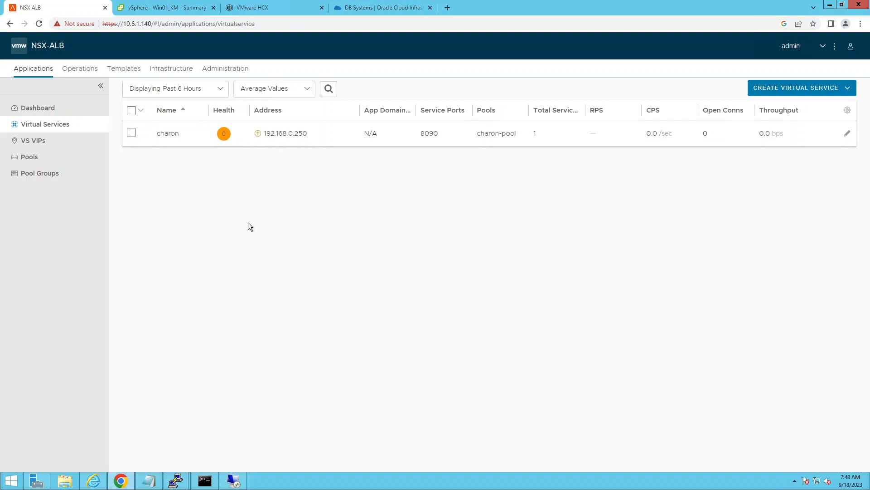
Step: Switch to the Win01_KM remote desktop session and repeat the ping to 192.168.0.250, interrupting it before it completes
left_click(236, 482)
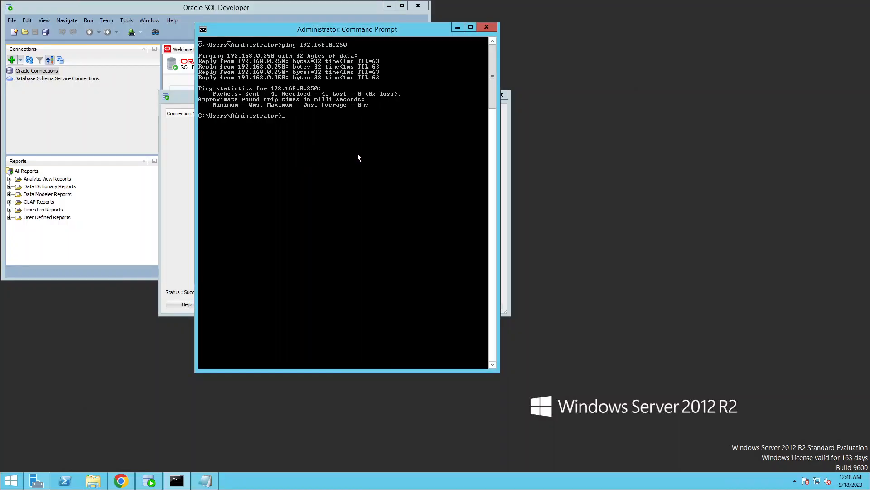
key("Up")
key("Return")
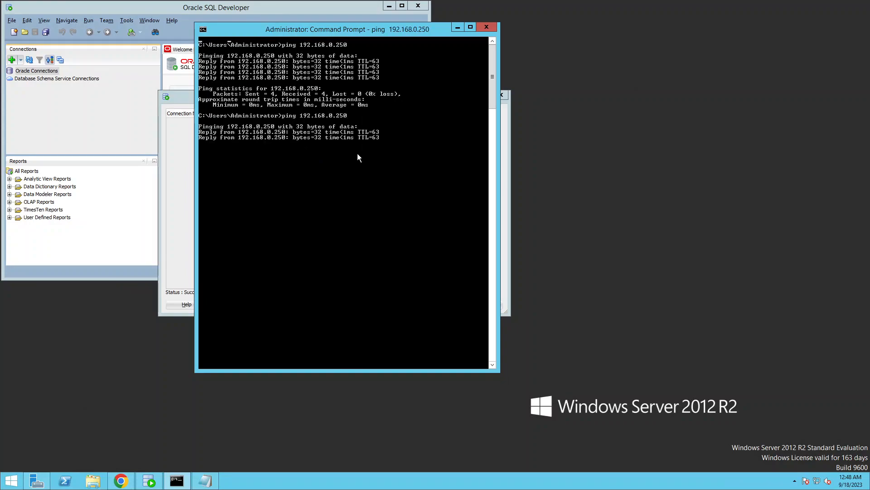
key("ctrl+c")
Step: Test the virtual service port from the Command Prompt by running telnet 192.168.0.250 8090
type("te")
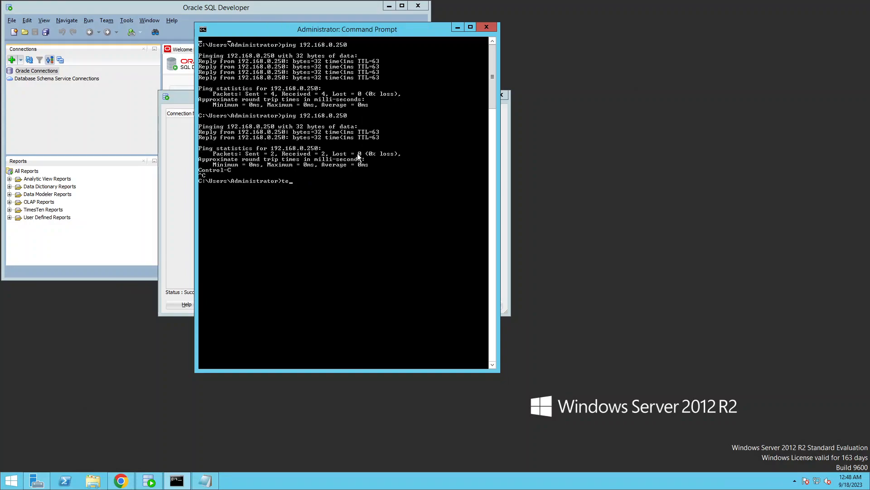
type("telnet 192.168.0.250 8090")
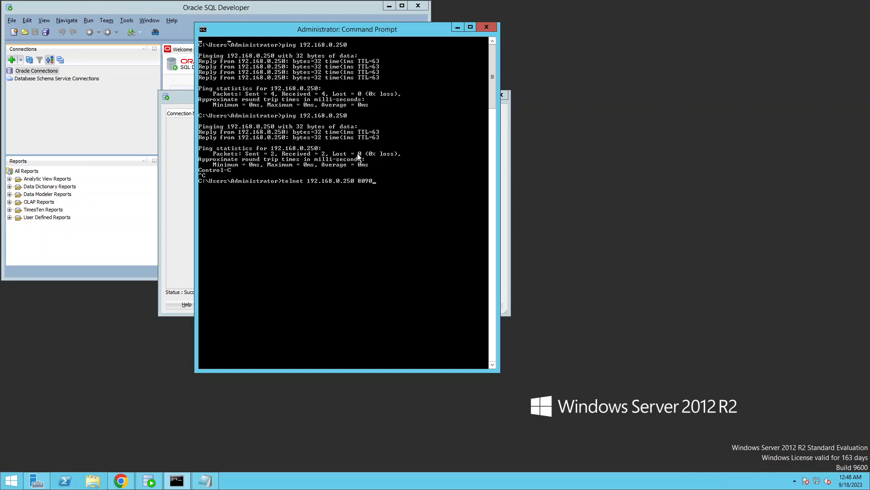
key("Return")
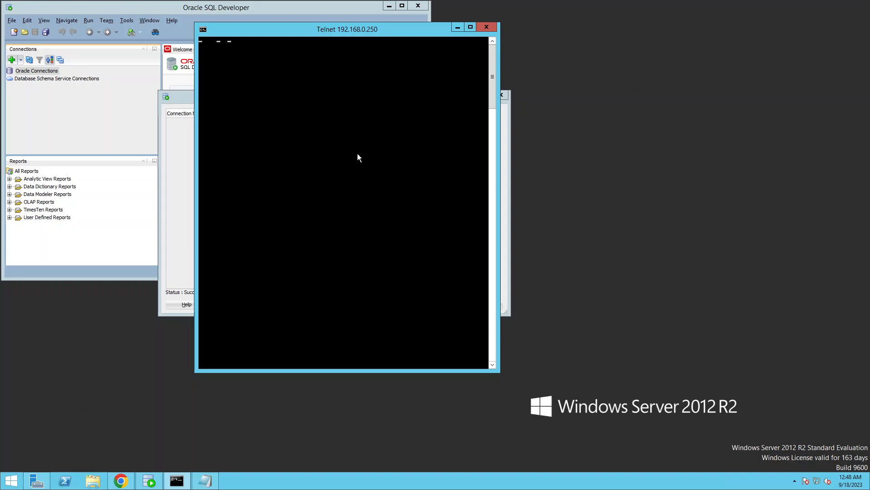
Step: Bring Oracle SQL Developer into view, review the Charon connection's name and dbcs01 hostname, and test the connection
left_click(457, 28)
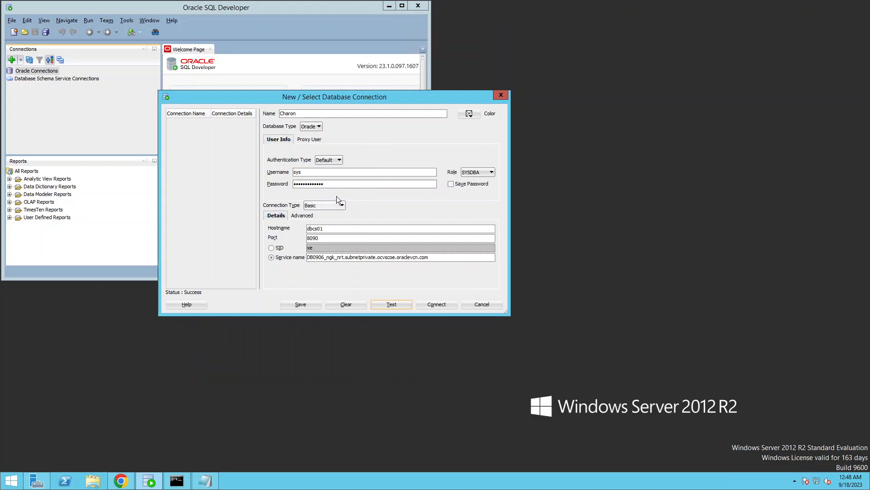
left_click(307, 113)
key("shift+Left")
key("shift+Left")
key("shift+Left")
key("shift+Left")
key("shift+Left")
key("shift+Left")
left_click_drag(327, 229, 230, 245)
left_click(391, 305)
Step: Check the 192.168.0.250 to dbcs01 mapping in the hosts file in Notepad, and close the file
mouse_move(216, 486)
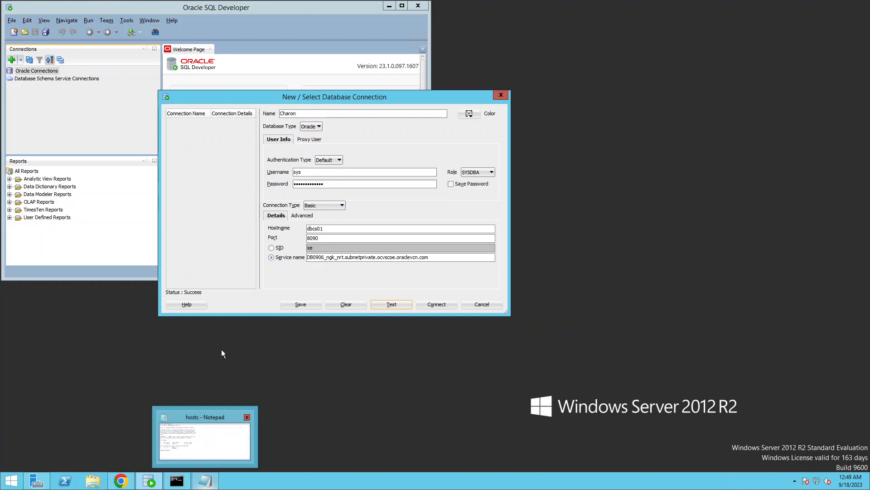
left_click(205, 438)
left_click(274, 280)
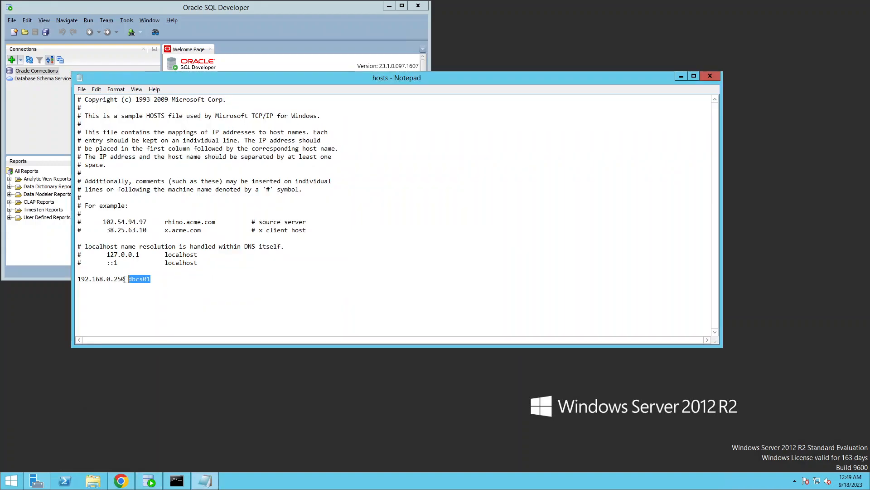
left_click_drag(125, 279, 78, 279)
left_click(89, 292)
left_click(710, 77)
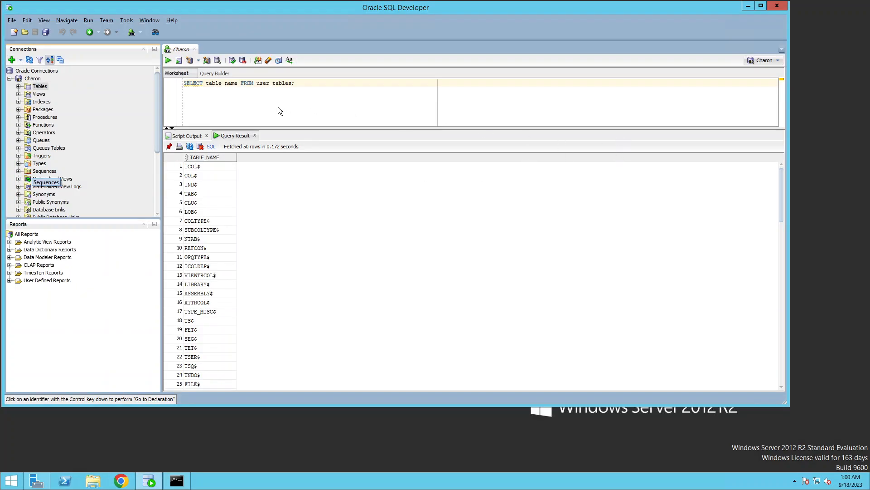
Step: Review the "SELECT table_name FROM user_tables;" query in SQL Developer's Charon worksheet and expand the connection's Tables node
left_click(276, 111)
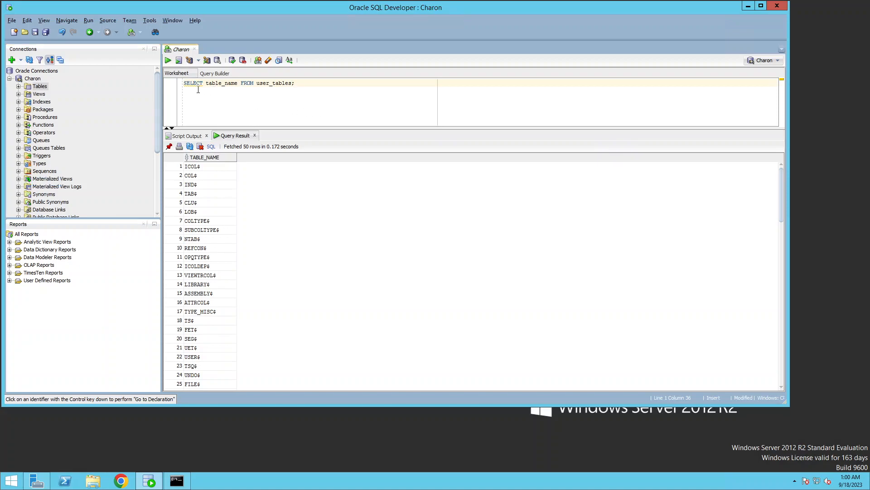
left_click_drag(187, 84, 302, 84)
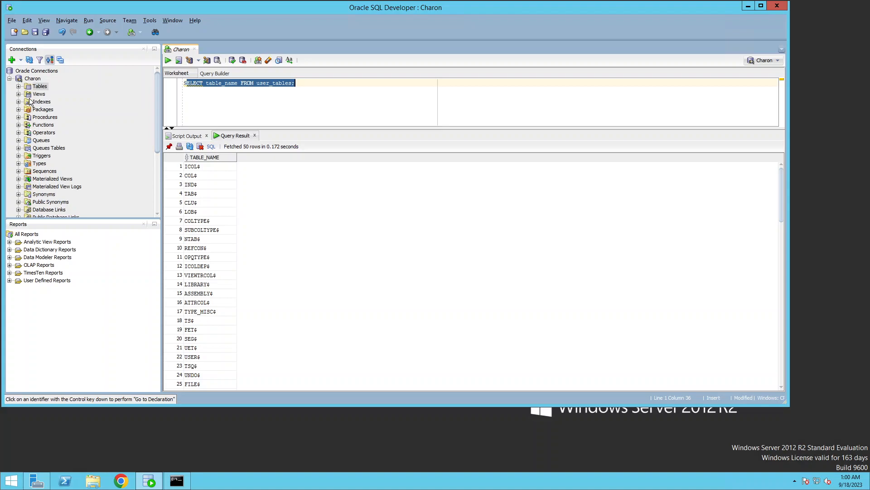
left_click(19, 86)
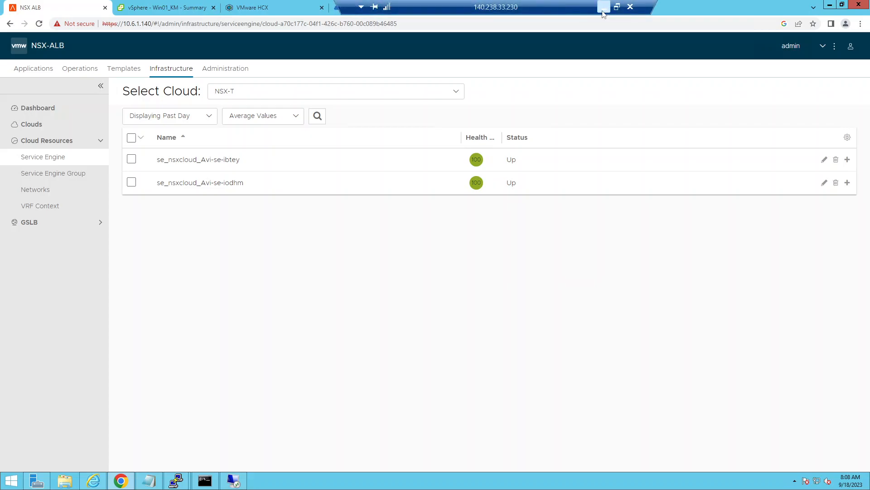
Step: Switch to PowerPoint to review the load balancer work flow in diagram.pptx, and return to the remote desktop session
left_click(604, 7)
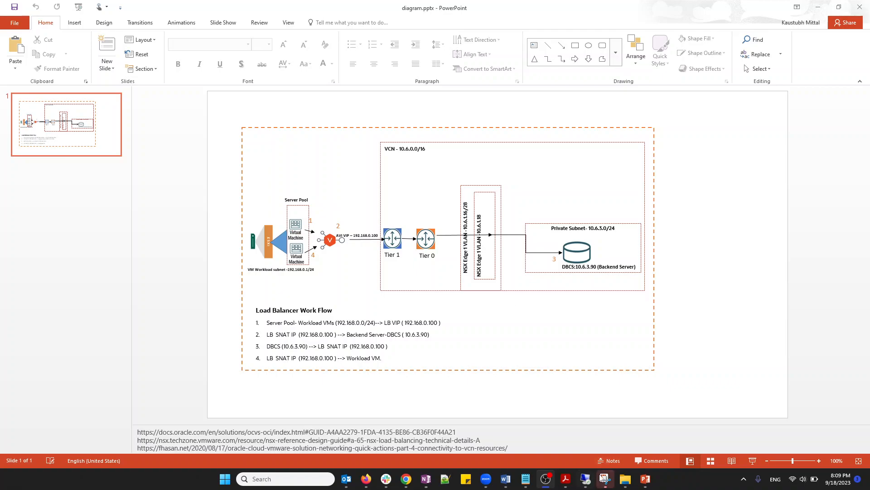
left_click(585, 479)
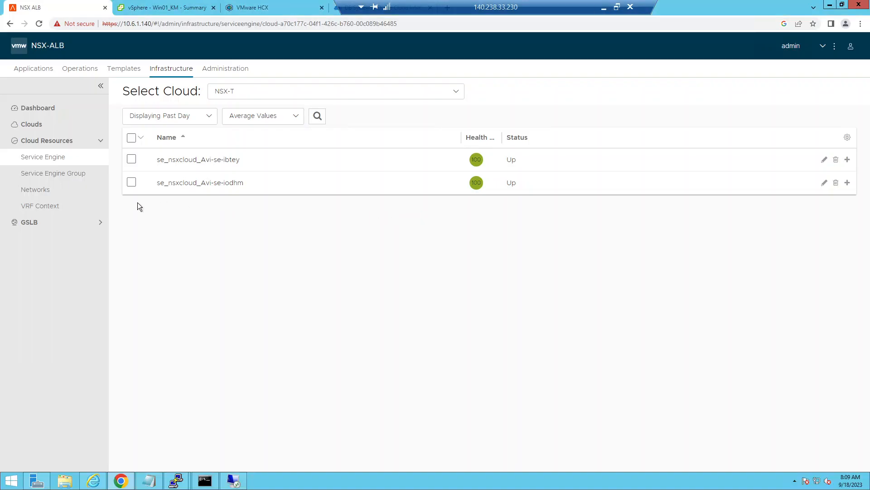
Step: Review the charon virtual service's analytics in NSX ALB and inspect the 10.6.3.90 backend server in charon-pool's settings
left_click(43, 108)
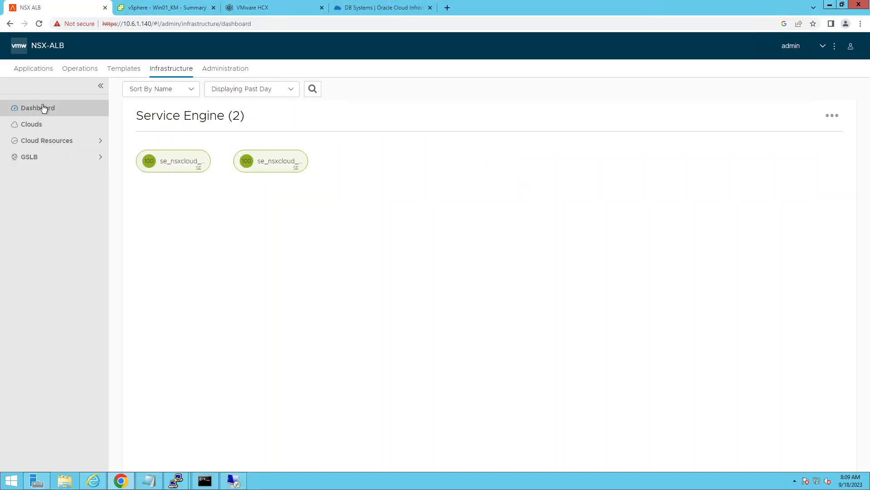
left_click(34, 72)
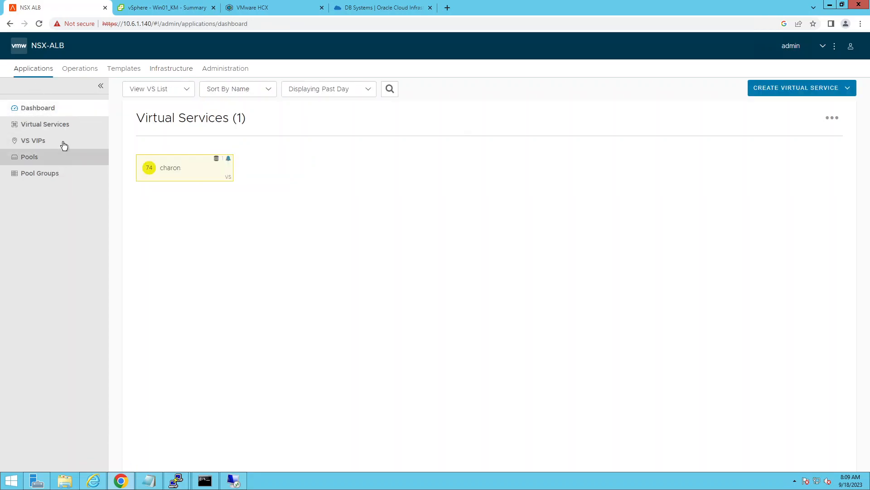
left_click(160, 169)
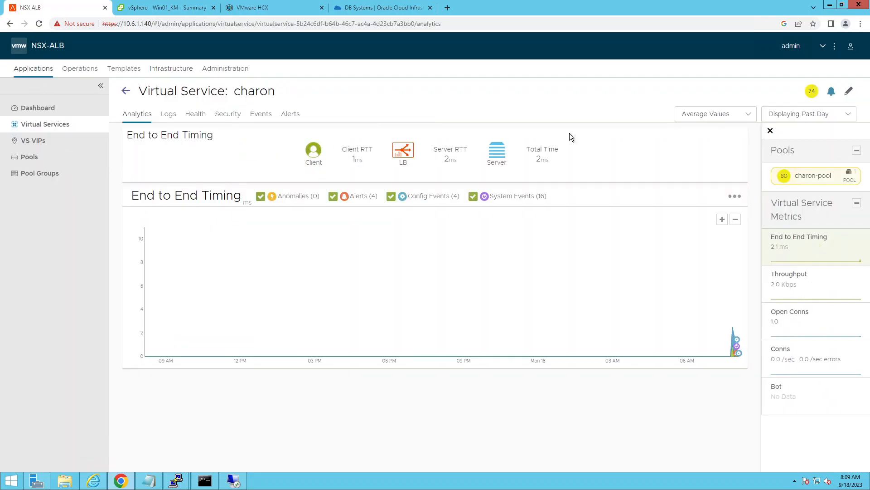
left_click(848, 90)
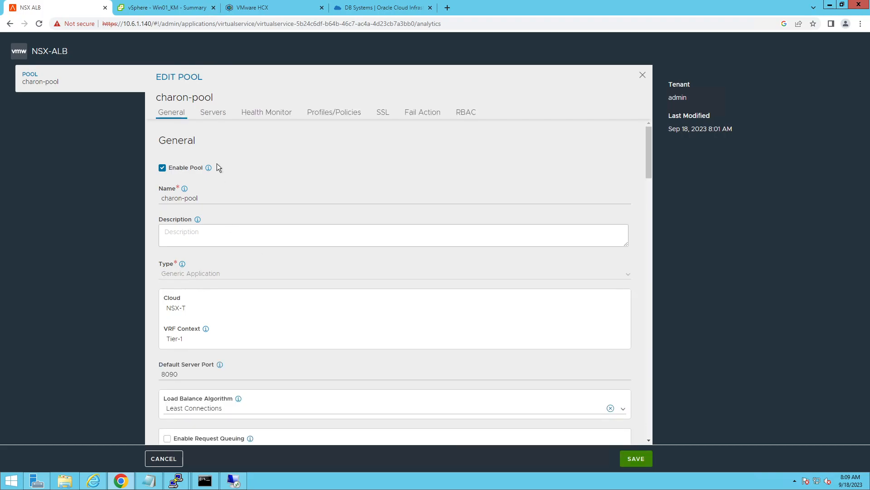
left_click(217, 116)
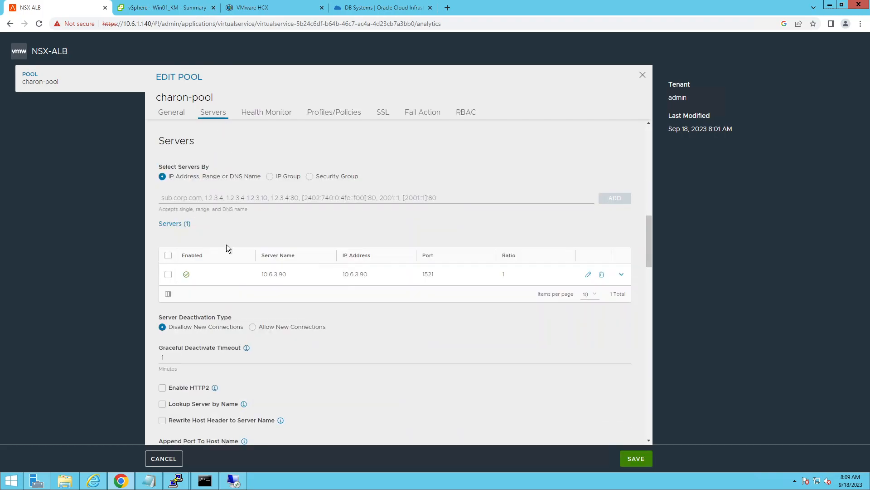
left_click_drag(299, 274, 261, 274)
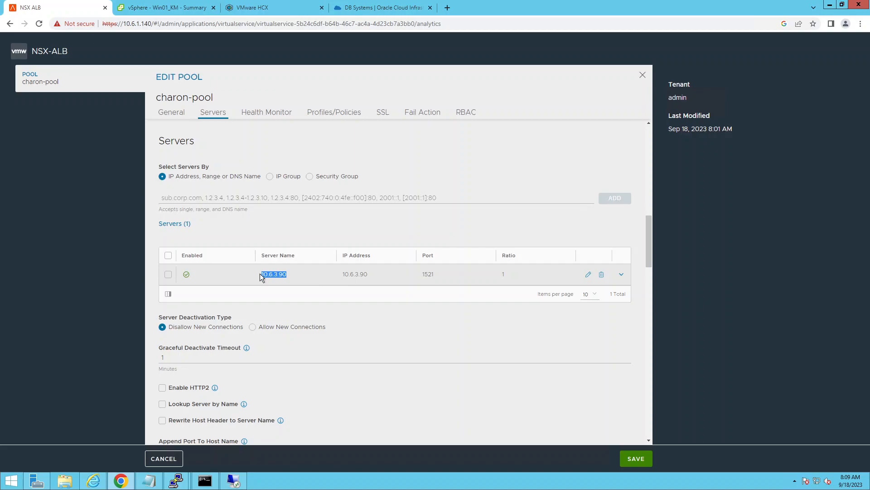
Step: Switch to the vSphere Client and view the summary of the Win01_KM virtual machine
mouse_move(563, 2)
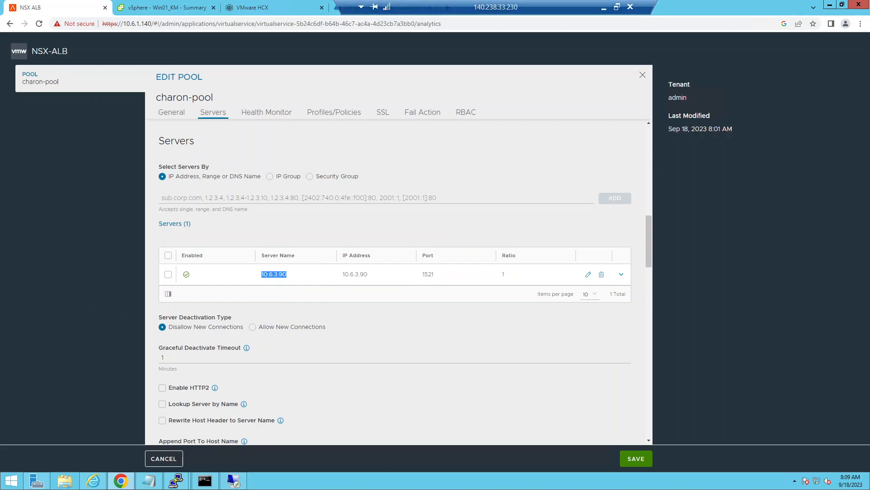
key("ctrl+Tab")
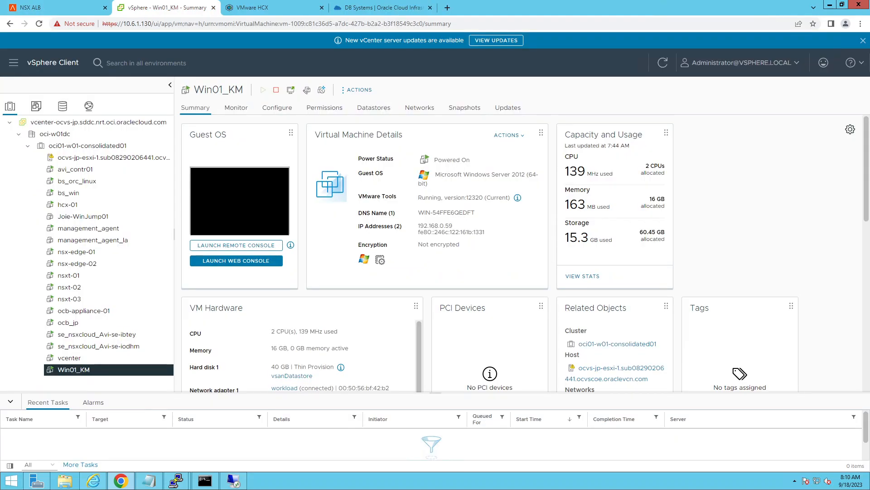